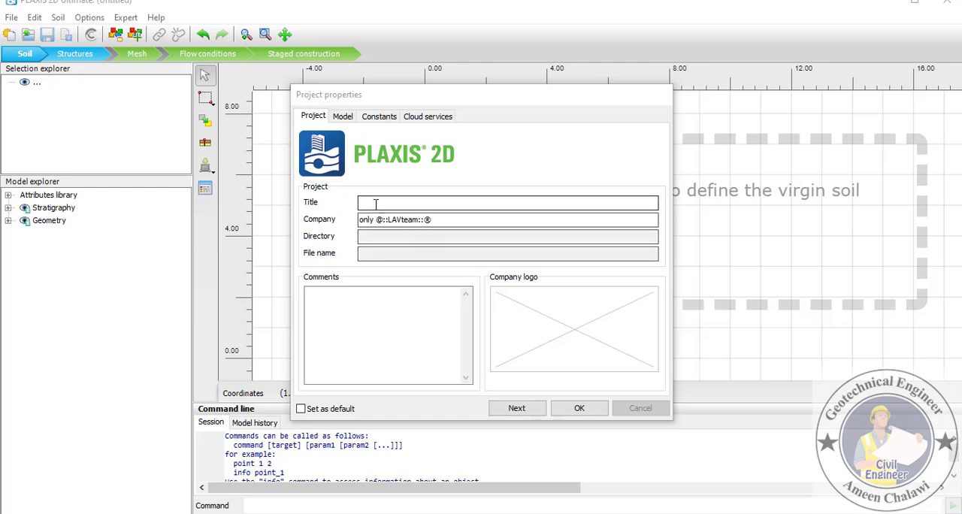
- Title the project "Water Flow analysis through an Earth Dam and comparison of results in Plaxis2D software"
{"action": "left_click", "coordinate": [483, 203]}
{"action": "key", "text": "ctrl+v"}
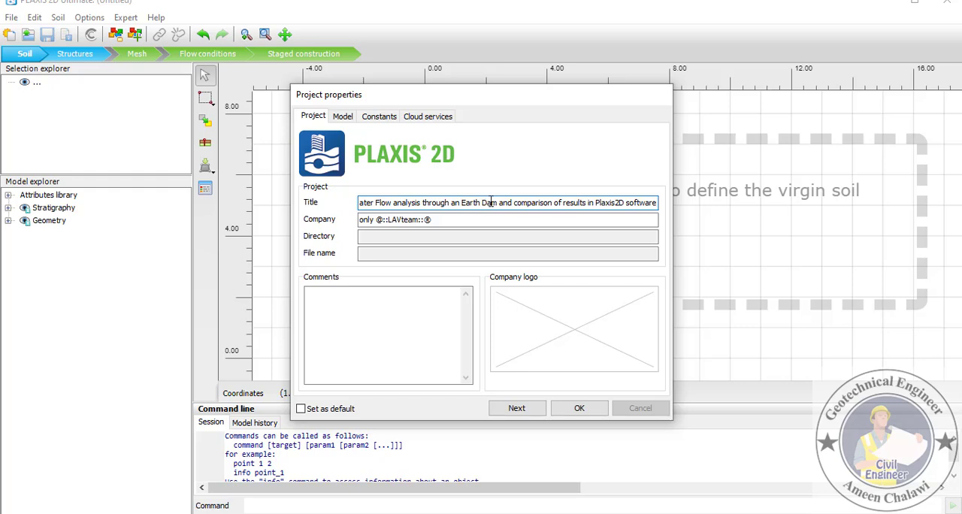
{"action": "key", "text": "ctrl+a"}
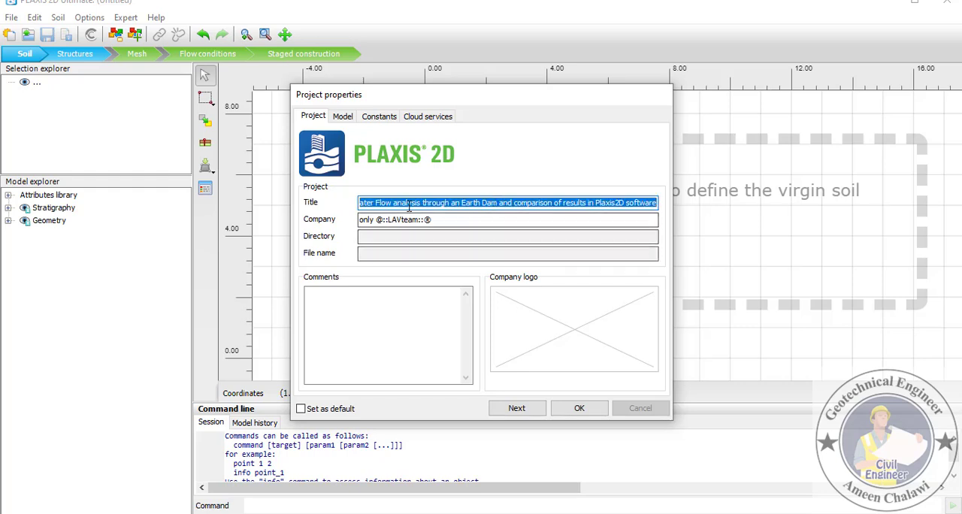
- Set the project's time unit to s and the model contour maximums to x 50 m and y 15 m
{"action": "left_click", "coordinate": [343, 118]}
{"action": "left_click", "coordinate": [443, 238]}
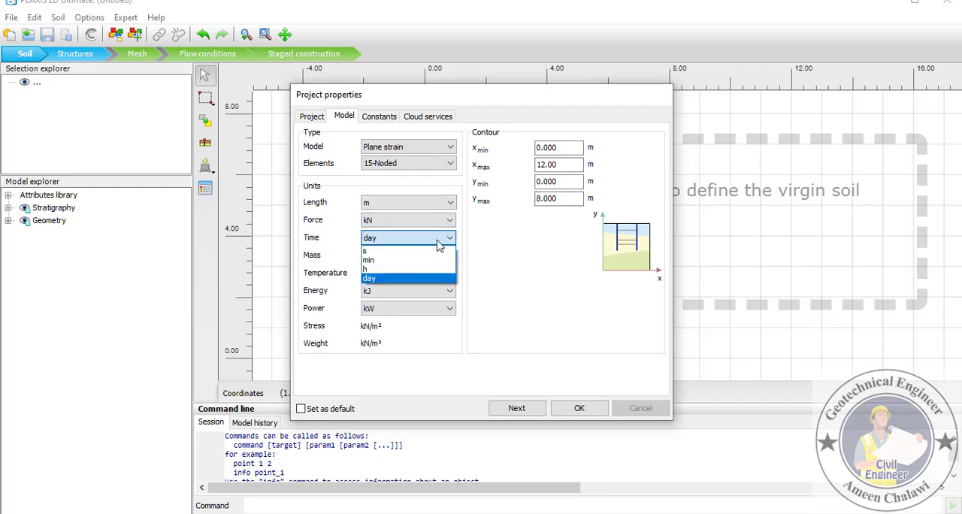
{"action": "left_click", "coordinate": [398, 257]}
{"action": "left_click_drag", "start_coordinate": [569, 164], "coordinate": [479, 166]}
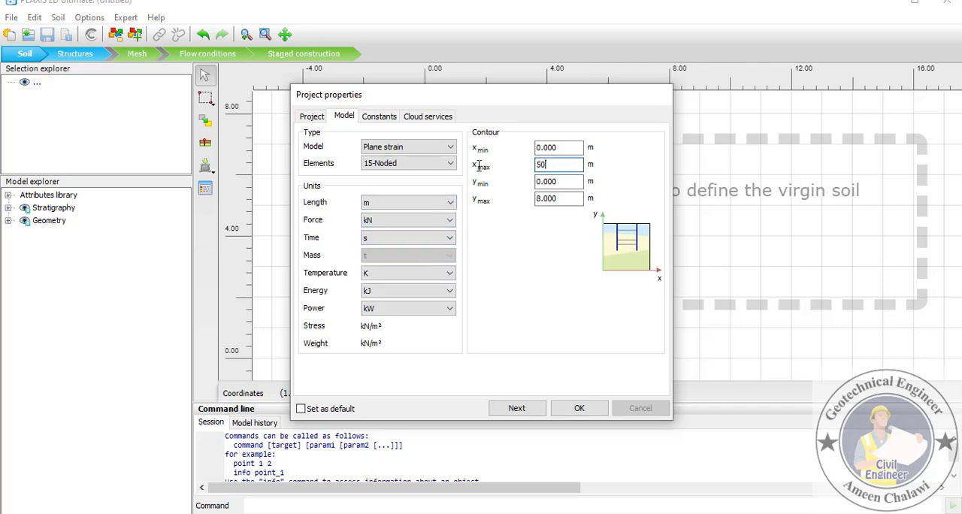
{"action": "key", "text": "Tab"}
{"action": "key", "text": "Tab"}
{"action": "type", "text": "1"}
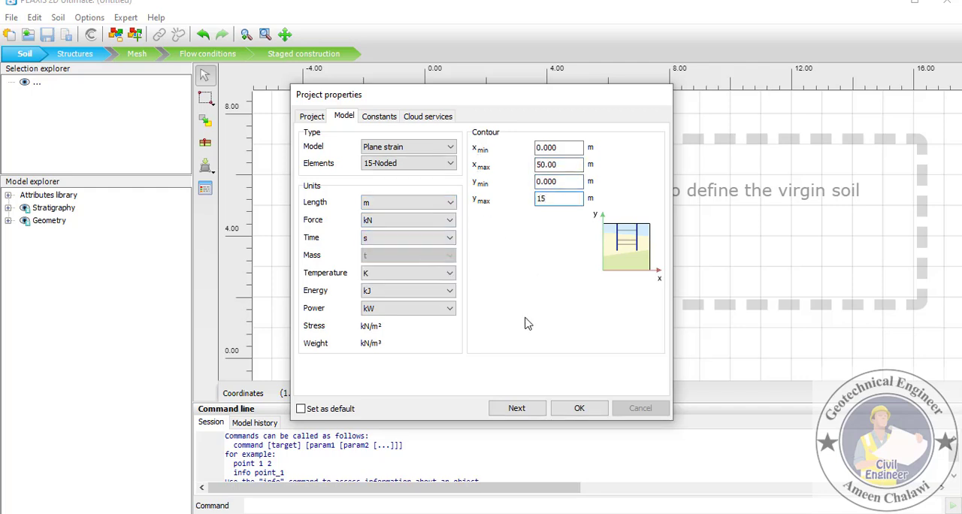
{"action": "left_click", "coordinate": [580, 408]}
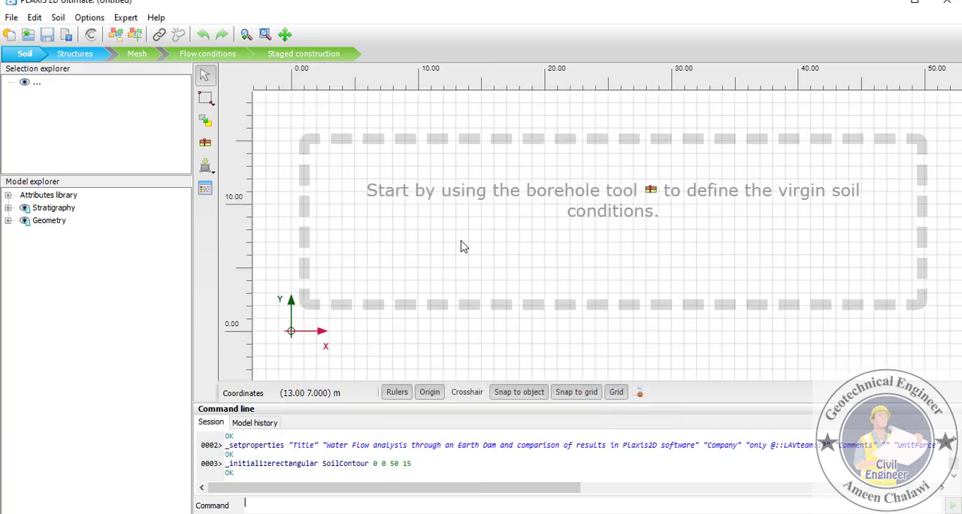
- Create a soil material named Rock toe with the Linear Elastic soil model
{"action": "left_click", "coordinate": [205, 188]}
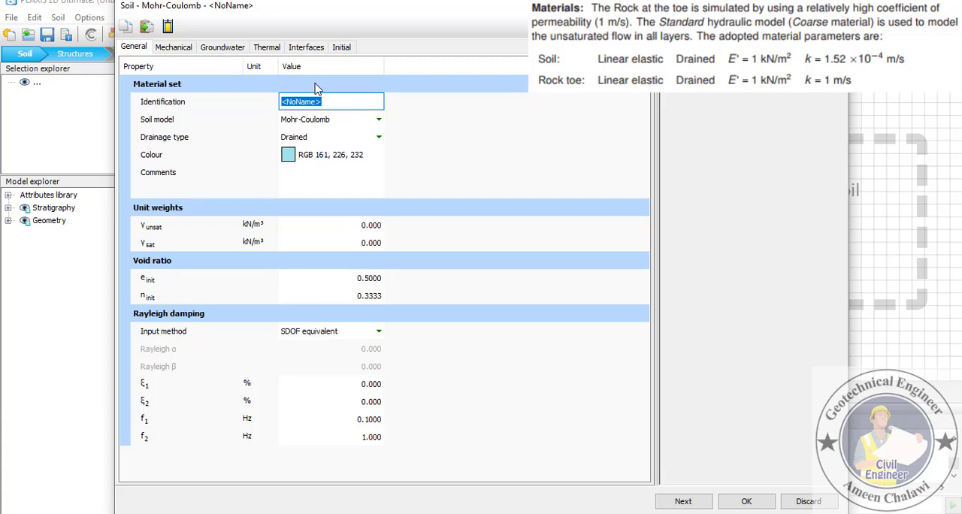
{"action": "type", "text": "Rock toe"}
{"action": "left_click", "coordinate": [357, 121]}
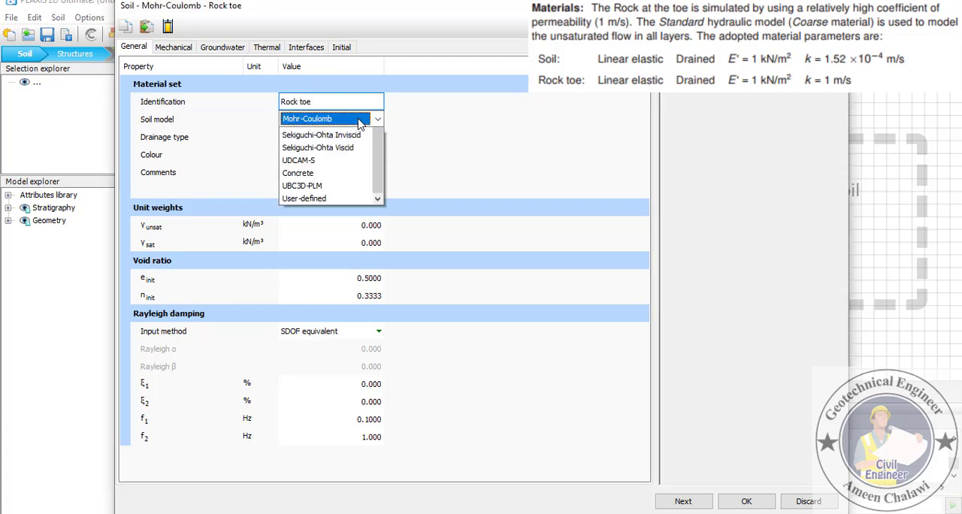
{"action": "left_click", "coordinate": [334, 134]}
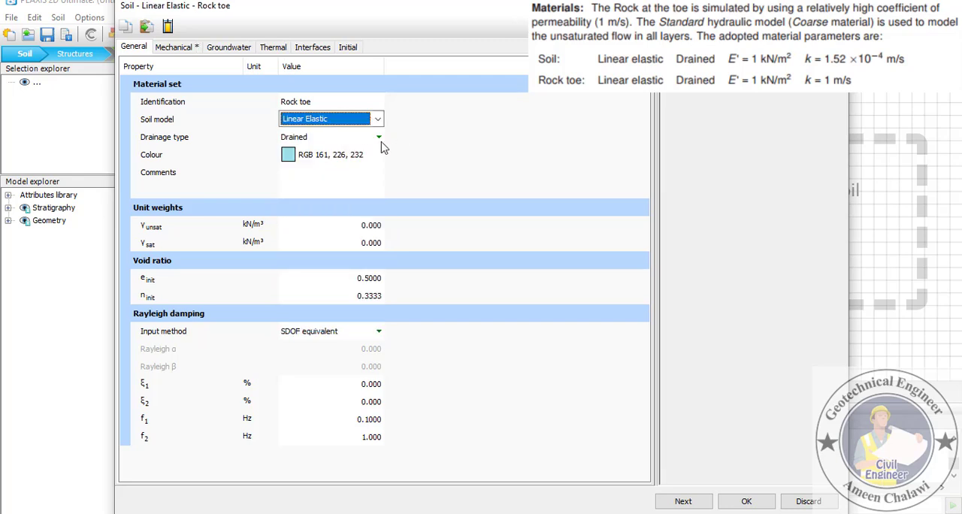
- Set the Rock toe material's stiffness E'ref to 1 kN/m²
{"action": "left_click", "coordinate": [168, 48]}
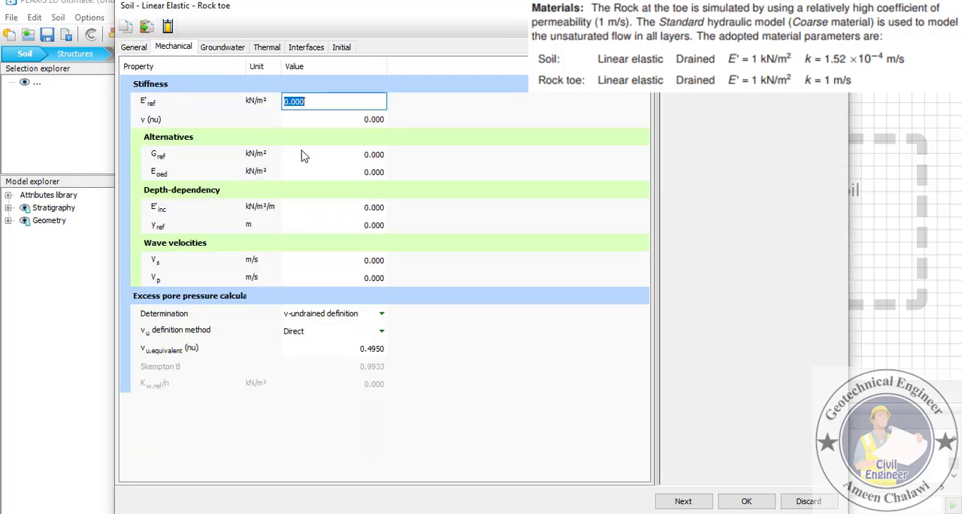
{"action": "key", "text": "Tab"}
{"action": "key", "text": "Tab"}
{"action": "key", "text": "Tab"}
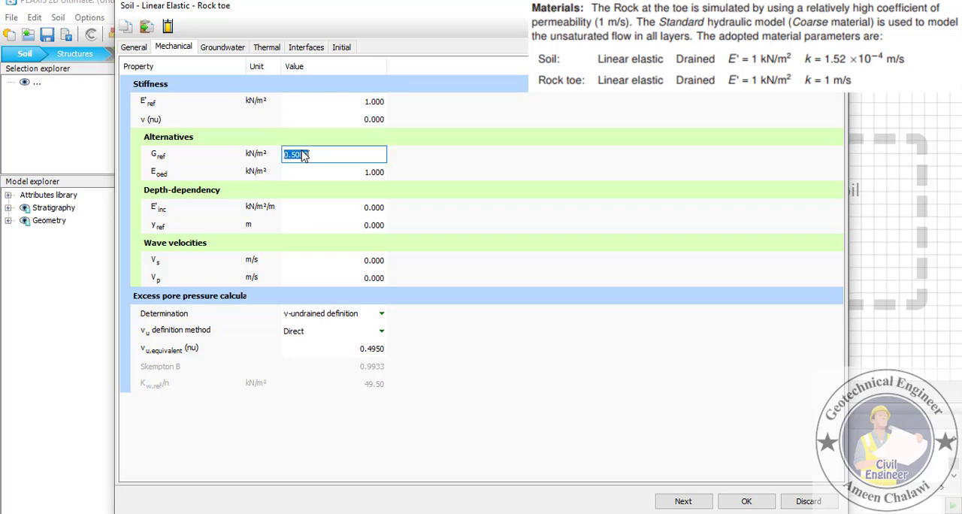
- Set the Rock toe permeabilities kx and ky to 1 m/s and save the material
{"action": "left_click", "coordinate": [222, 47]}
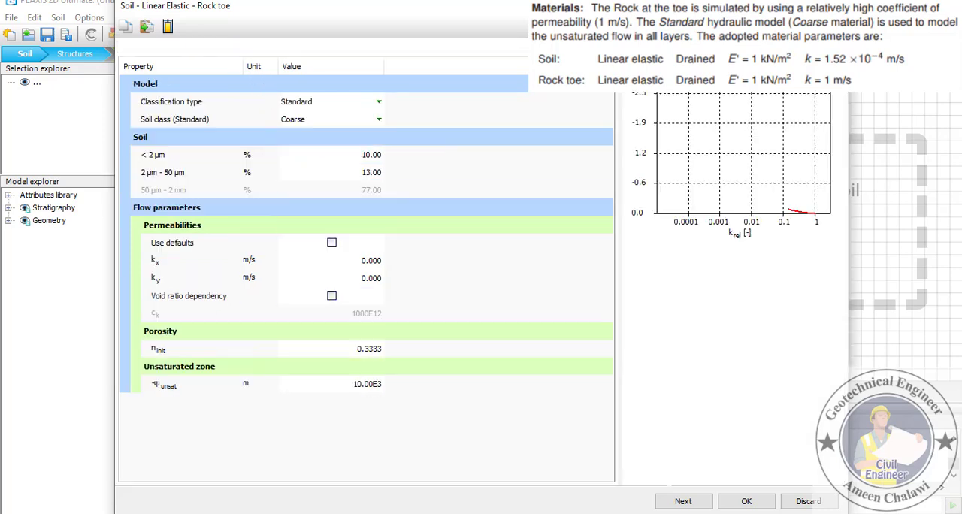
{"action": "left_click", "coordinate": [374, 263]}
{"action": "type", "text": "1"}
{"action": "key", "text": "Tab"}
{"action": "type", "text": "1"}
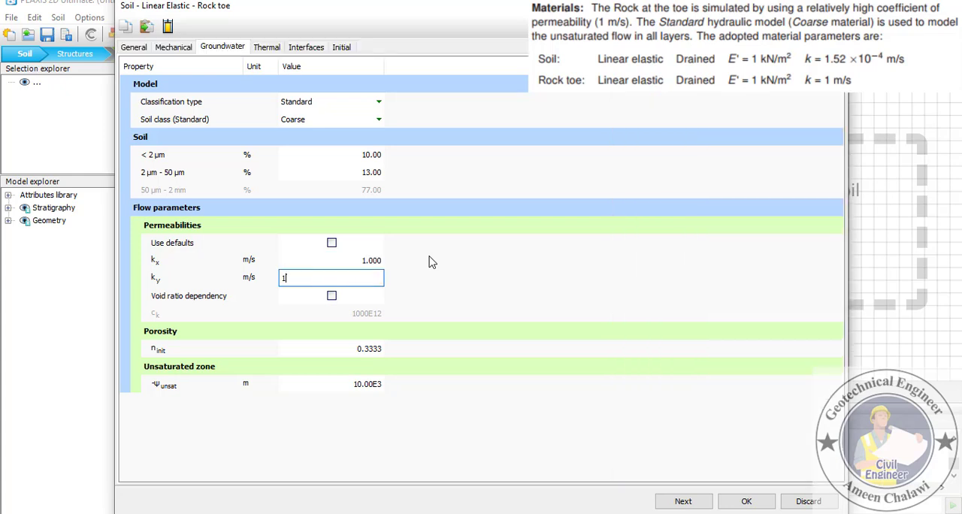
{"action": "key", "text": "Tab"}
{"action": "left_click", "coordinate": [376, 260]}
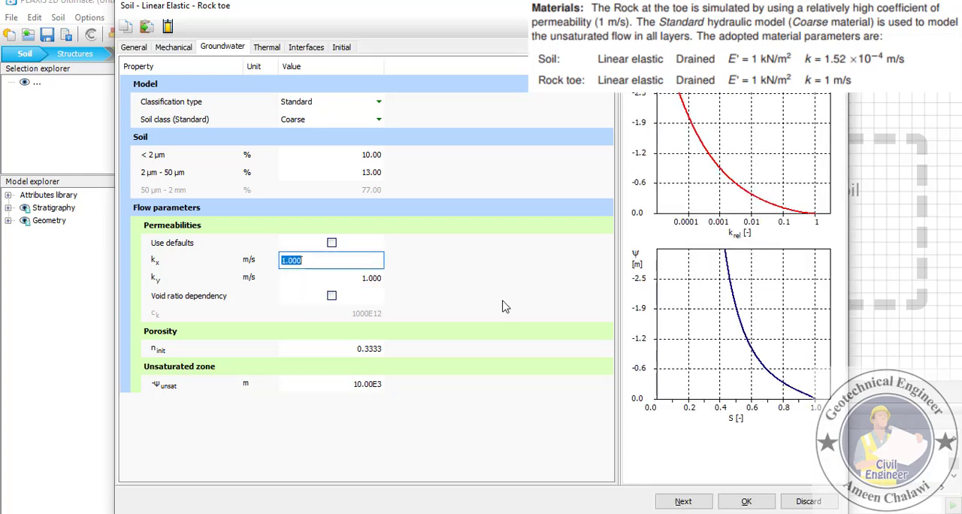
{"action": "left_click", "coordinate": [746, 501]}
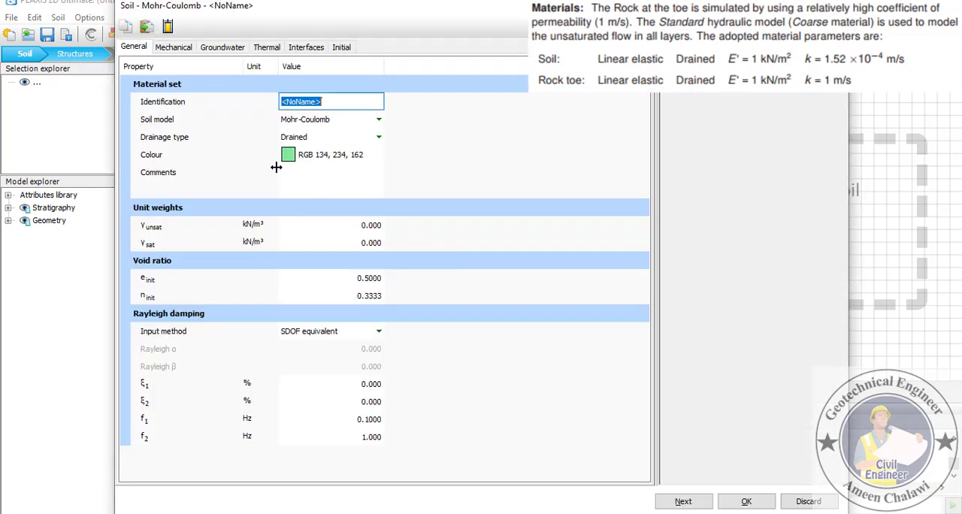
- Name the new soil material Soil - Dam and give it the Linear Elastic soil model
{"action": "type", "text": "Soil - Dam"}
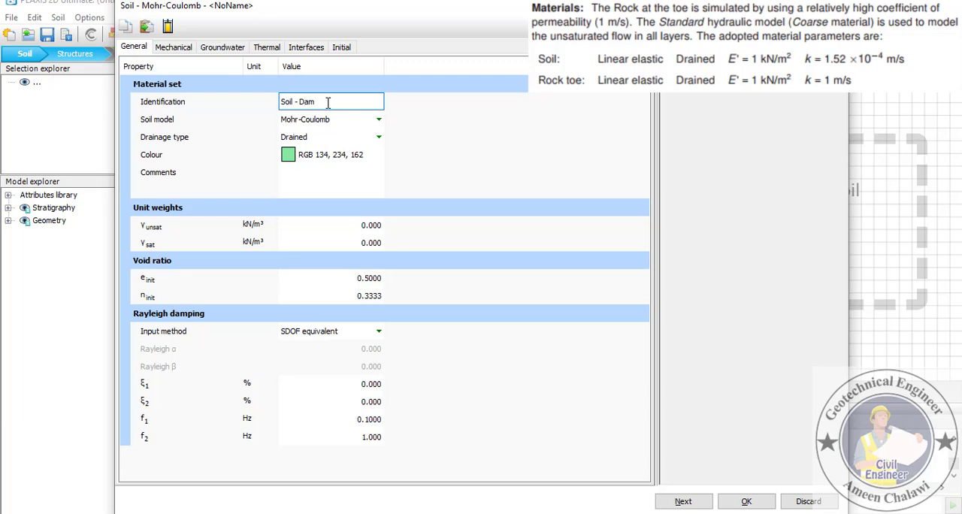
{"action": "left_click", "coordinate": [350, 124]}
{"action": "left_click", "coordinate": [350, 124]}
{"action": "left_click", "coordinate": [338, 133]}
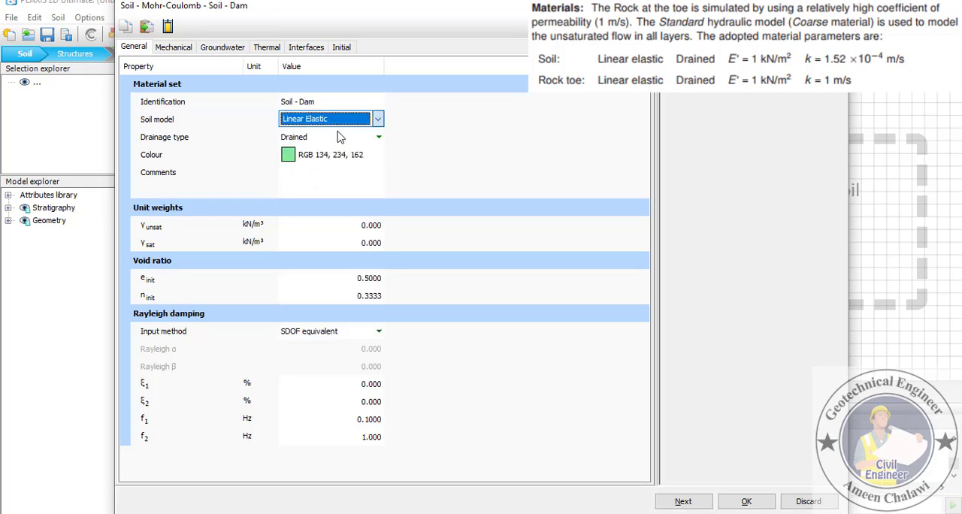
- Set the Soil - Dam material's stiffness E'ref to 1 kN/m²
{"action": "left_click", "coordinate": [175, 47]}
{"action": "type", "text": "1"}
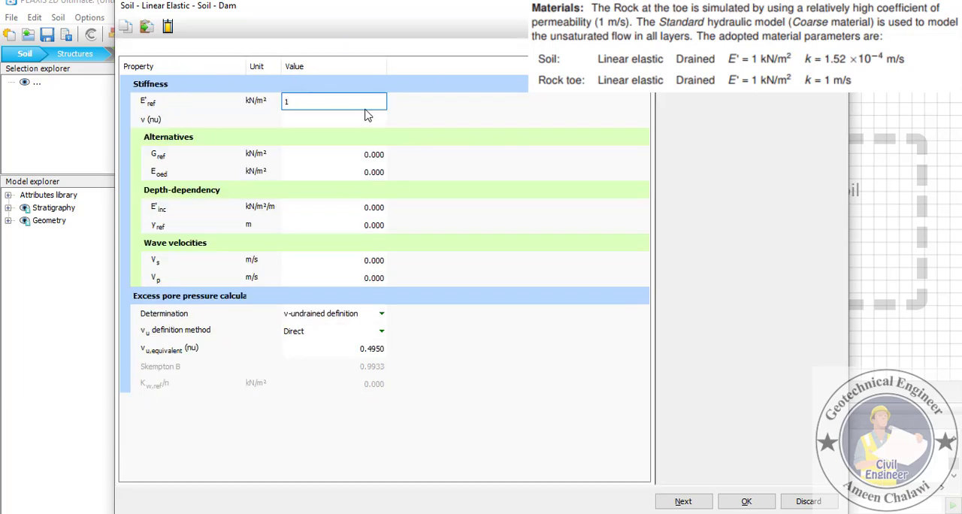
{"action": "key", "text": "Tab"}
{"action": "key", "text": "Tab"}
{"action": "key", "text": "Tab"}
{"action": "key", "text": "Tab"}
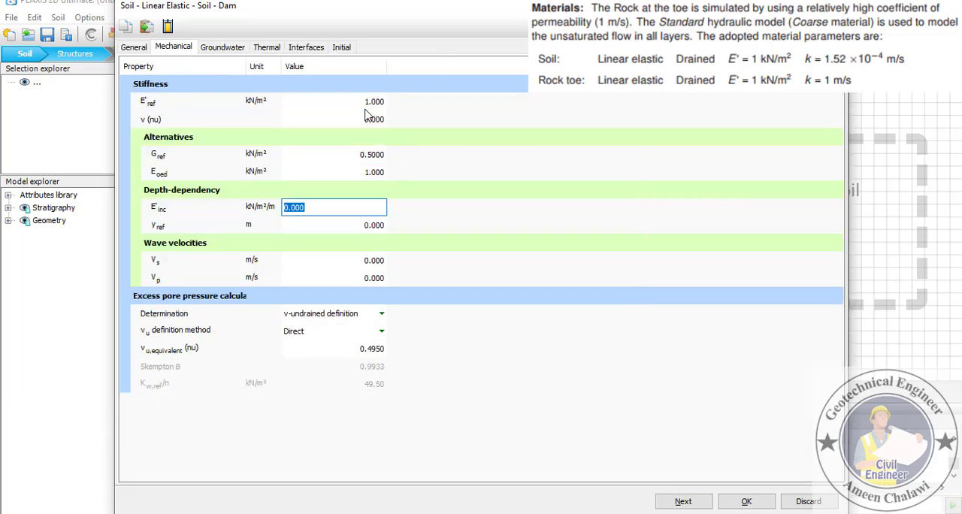
- Set the Soil - Dam permeabilities kx and ky to 0.152e-3 m/s, save the material and close the material sets
{"action": "left_click", "coordinate": [223, 46]}
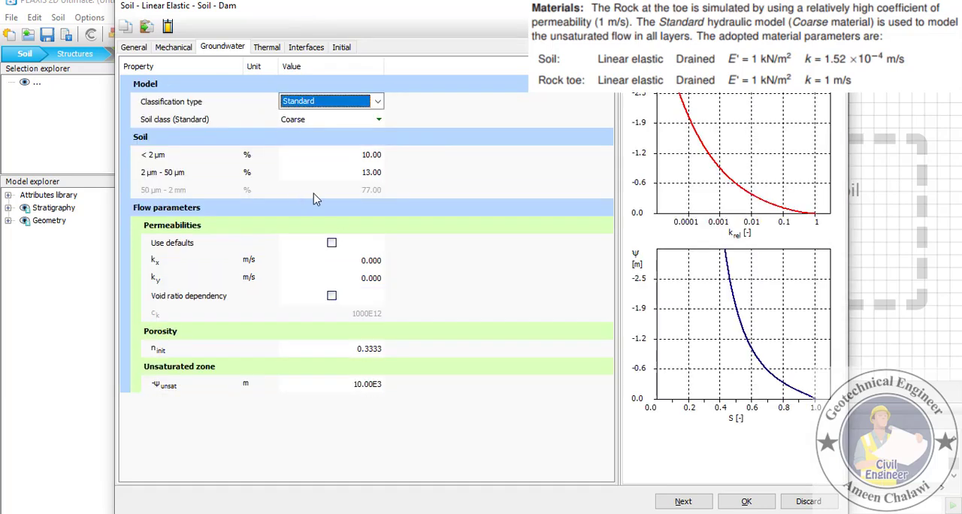
{"action": "left_click", "coordinate": [368, 263]}
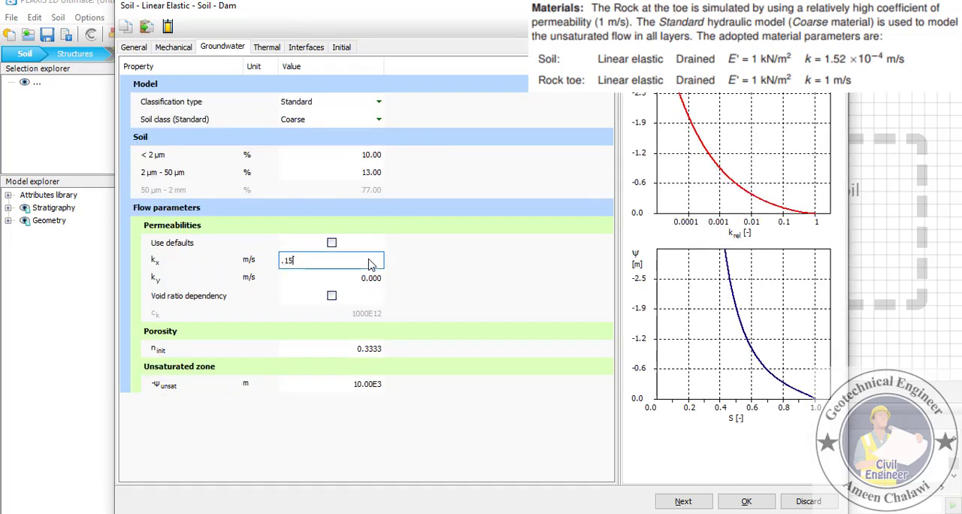
{"action": "type", "text": ".152e-3"}
{"action": "key", "text": "Tab"}
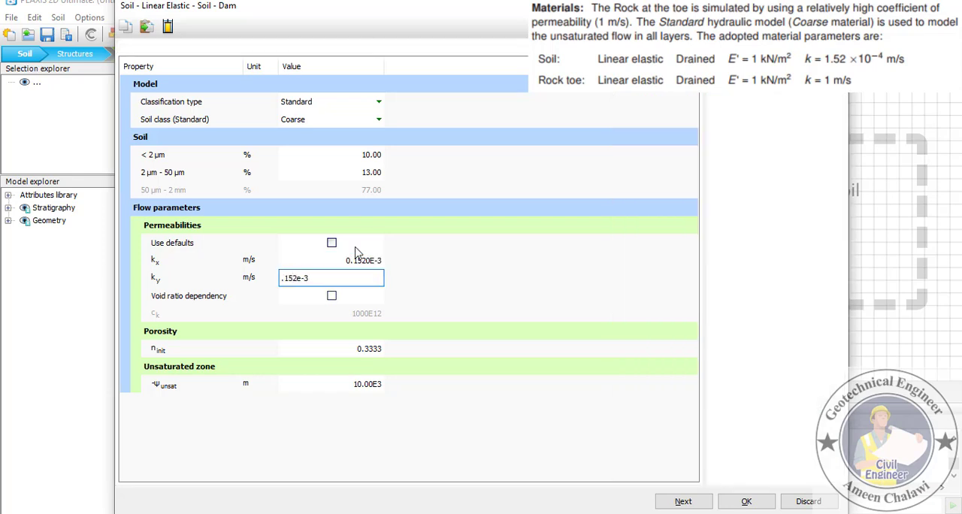
{"action": "key", "text": "Tab"}
{"action": "left_click", "coordinate": [367, 262]}
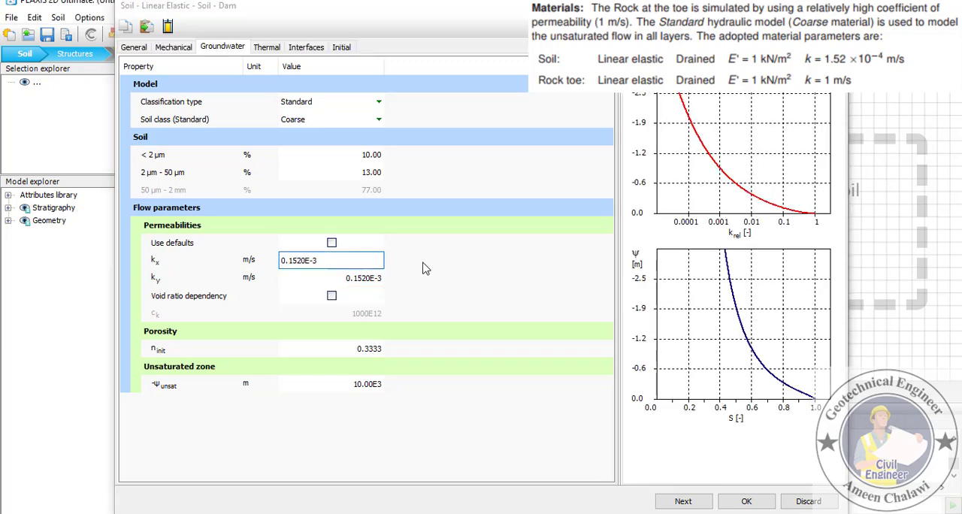
{"action": "left_click", "coordinate": [747, 501]}
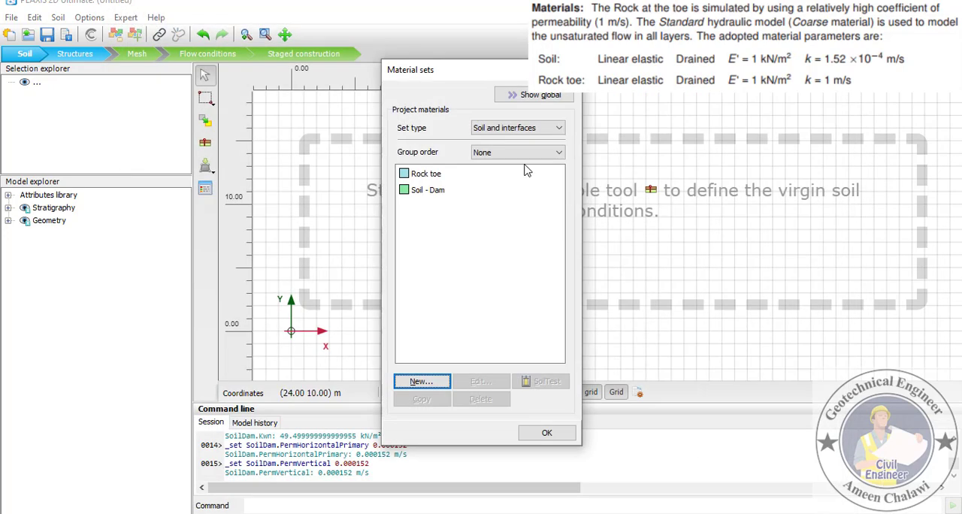
{"action": "left_click", "coordinate": [548, 432]}
- Create the dam body soil polygon in Structures mode from the Notepad coordinates 0 0 19.87 12.79 24.38 12.79 38.53 3.61 34.62 0
{"action": "left_click", "coordinate": [84, 57]}
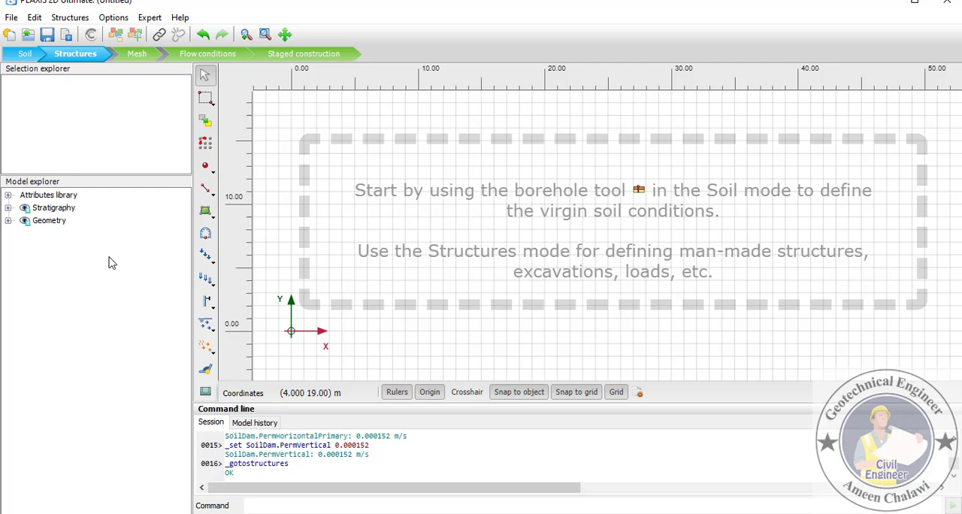
{"action": "left_click", "coordinate": [211, 214]}
{"action": "left_click", "coordinate": [266, 218]}
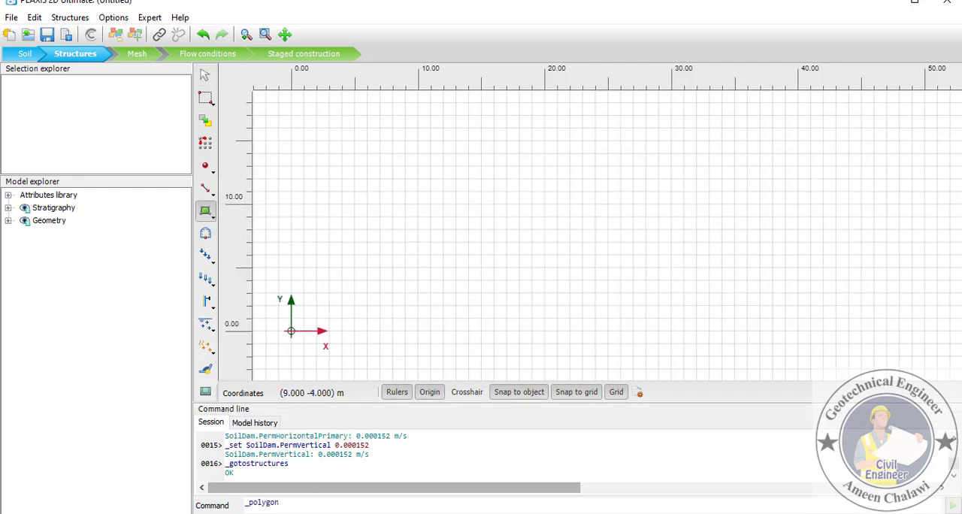
{"action": "left_click", "coordinate": [428, 513]}
{"action": "left_click_drag", "start_coordinate": [298, 33], "coordinate": [3, 34]}
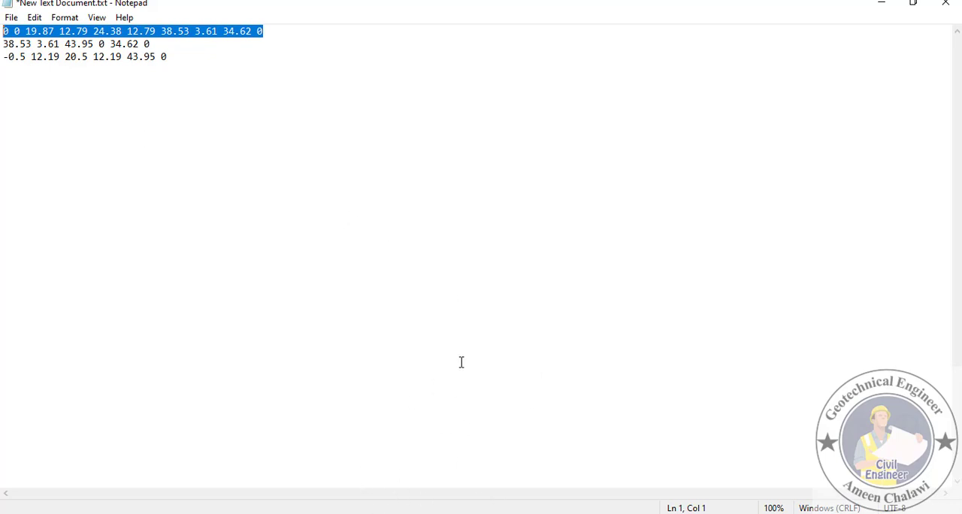
{"action": "key", "text": "ctrl+c"}
{"action": "left_click", "coordinate": [429, 513]}
{"action": "left_click", "coordinate": [300, 502]}
{"action": "key", "text": "ctrl+v"}
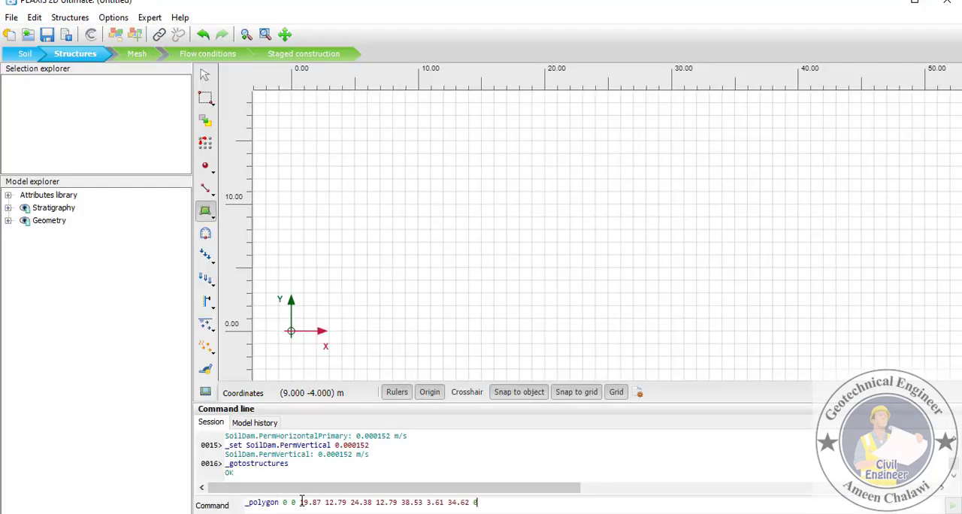
{"action": "key", "text": "Return"}
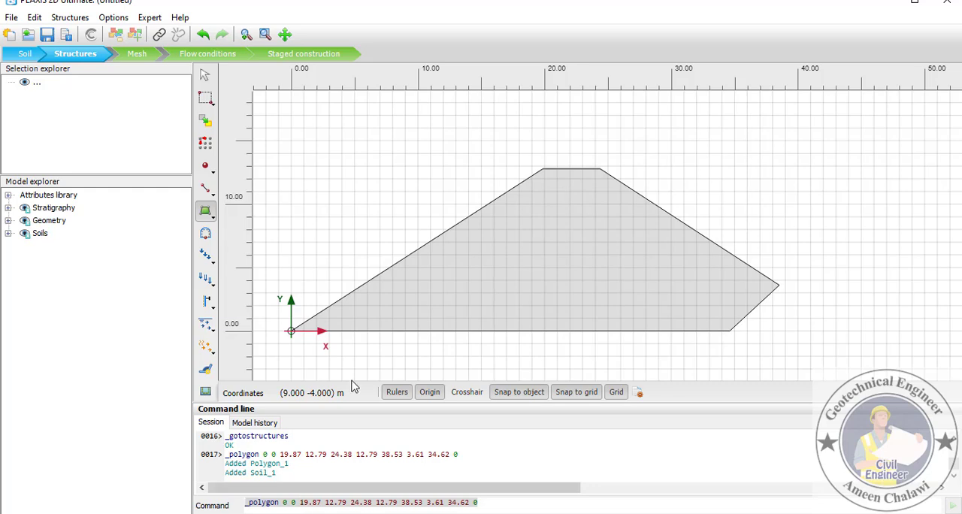
- Create the rock toe soil polygon from the second line of Notepad coordinates, 38.53 3.61 43.95 0 34.62 0
{"action": "key", "text": "alt+Tab"}
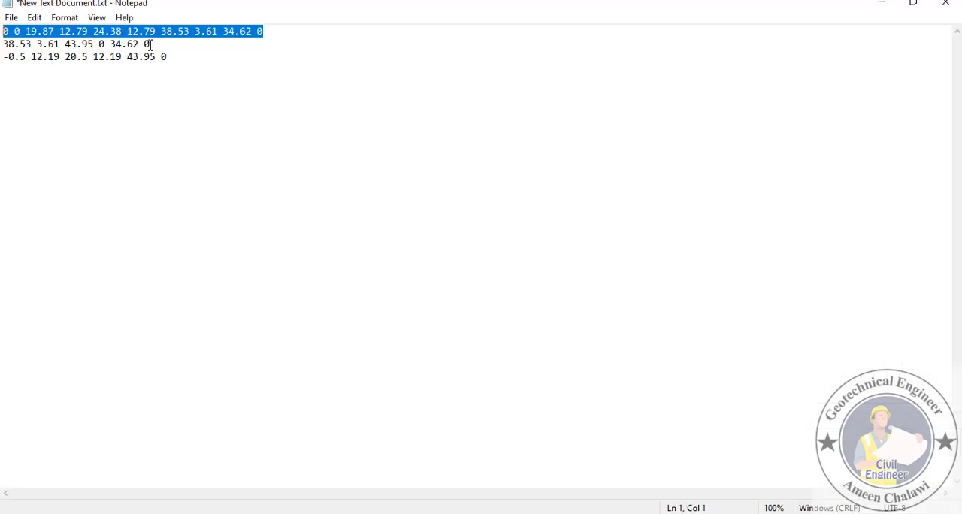
{"action": "left_click_drag", "start_coordinate": [150, 44], "coordinate": [2, 47]}
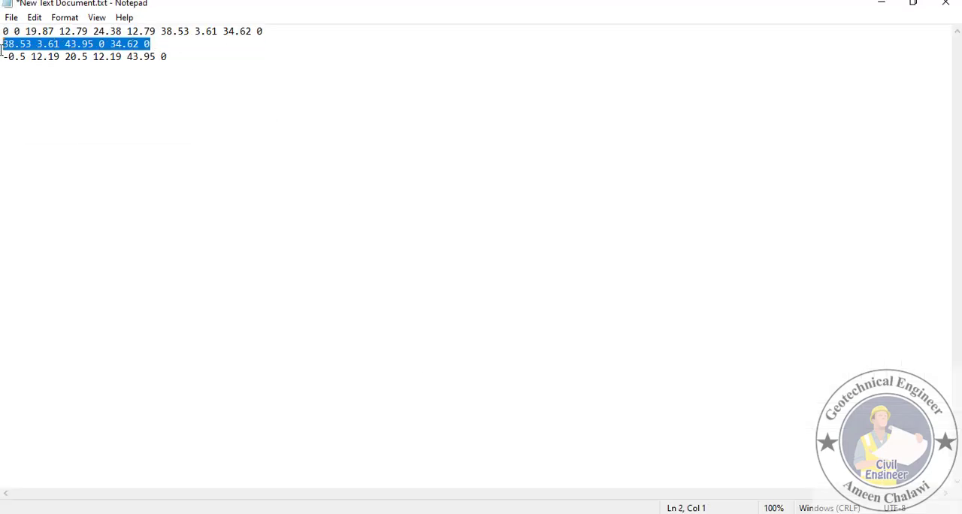
{"action": "right_click", "coordinate": [78, 44]}
{"action": "left_click", "coordinate": [111, 88]}
{"action": "key", "text": "alt+Tab"}
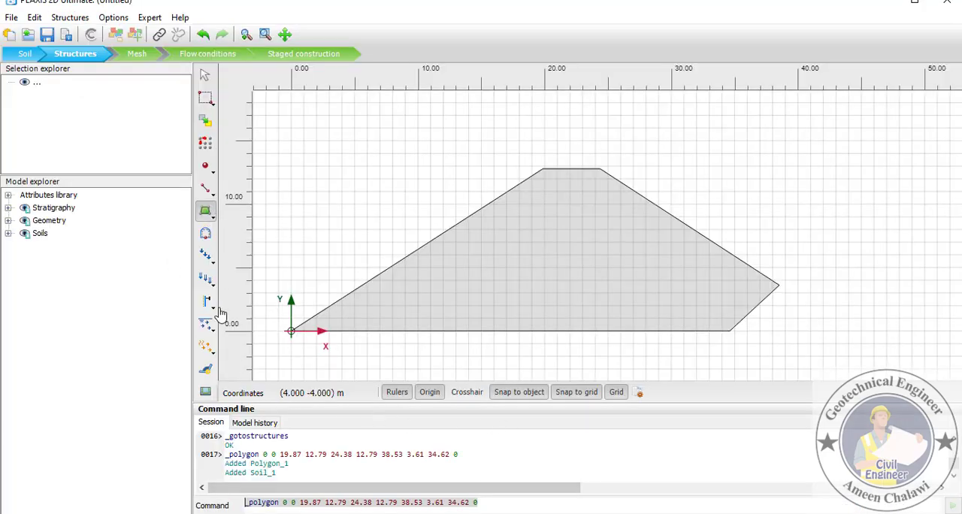
{"action": "left_click", "coordinate": [209, 216]}
{"action": "left_click", "coordinate": [257, 215]}
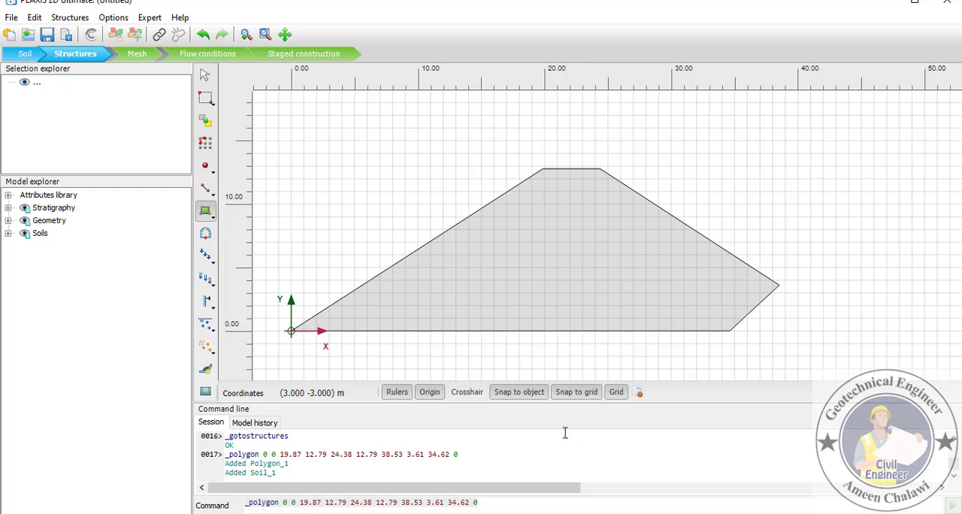
{"action": "left_click_drag", "start_coordinate": [484, 502], "coordinate": [286, 502]}
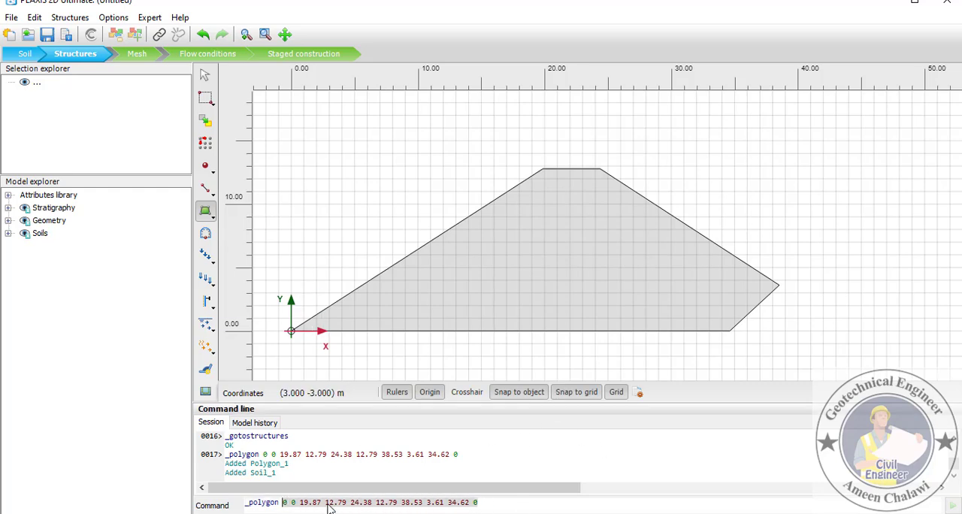
{"action": "key", "text": "ctrl+v"}
{"action": "key", "text": "Return"}
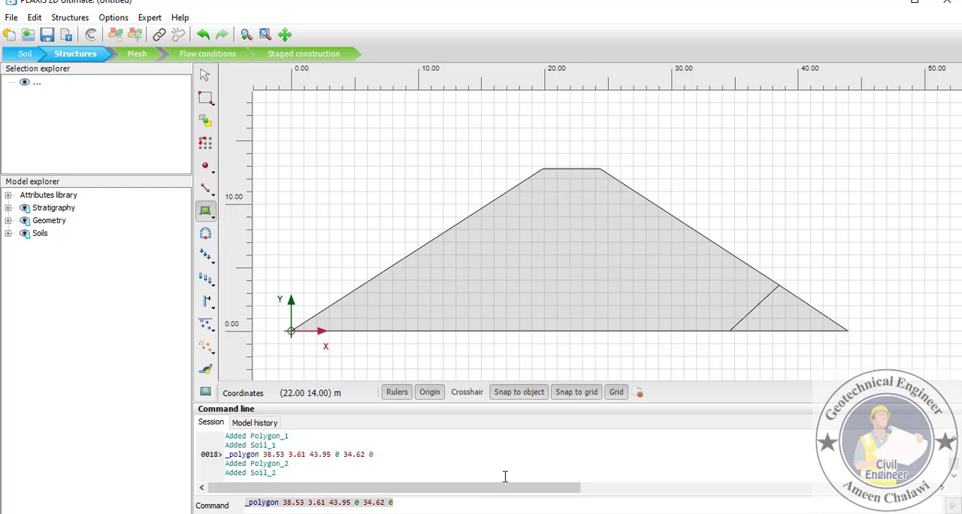
- Assign the Soil - Dam material to the soil of the large dam body polygon
{"action": "left_click", "coordinate": [204, 75]}
{"action": "right_click", "coordinate": [586, 246]}
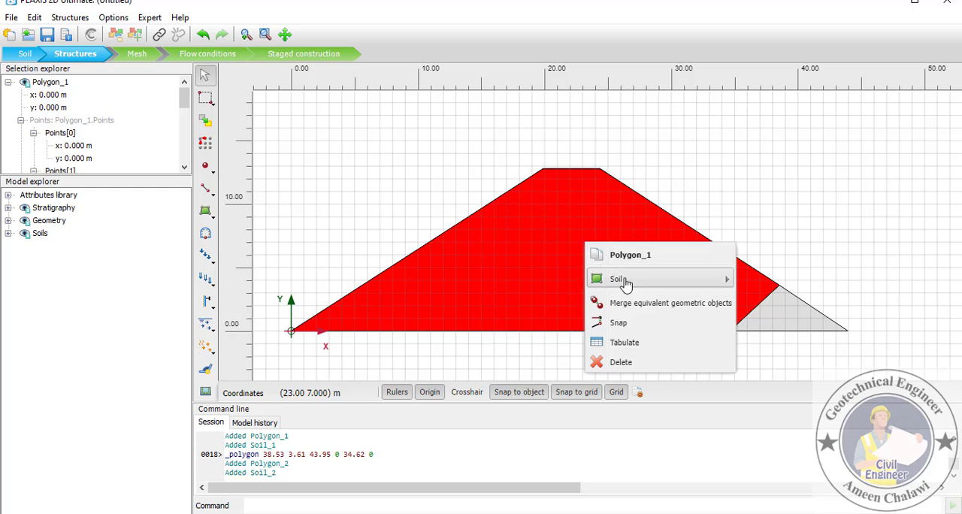
{"action": "mouse_move", "coordinate": [680, 278]}
{"action": "mouse_move", "coordinate": [789, 305]}
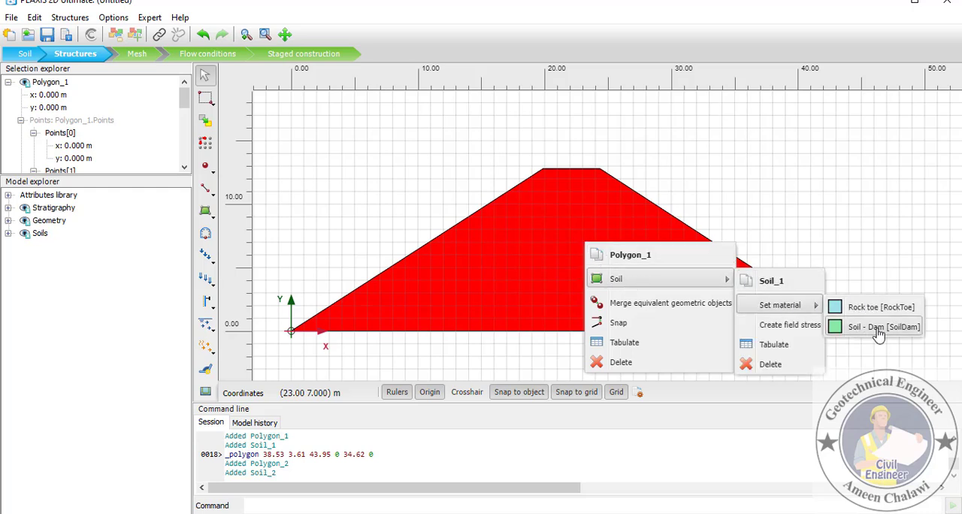
{"action": "left_click", "coordinate": [878, 327]}
- Assign the Rock toe material to the soil of the small triangular polygon and clear the selection
{"action": "right_click", "coordinate": [790, 311]}
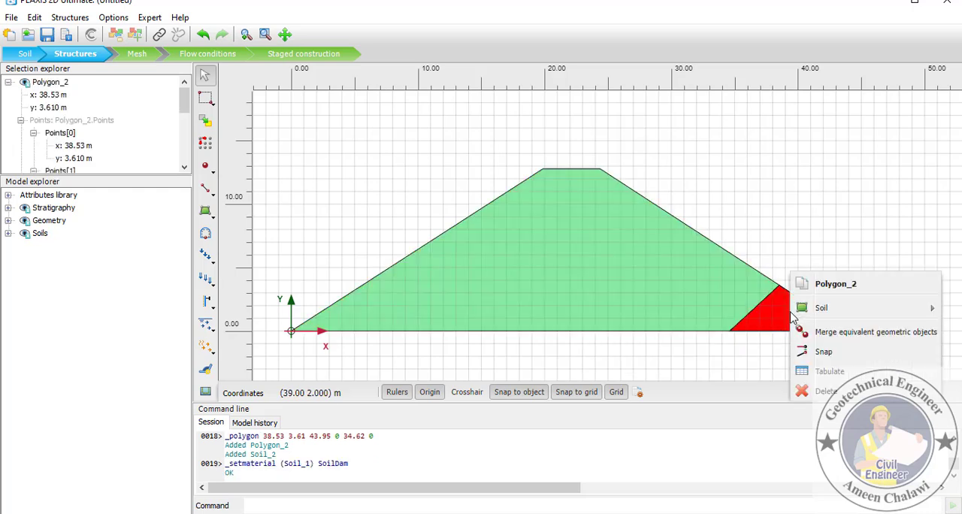
{"action": "mouse_move", "coordinate": [816, 316]}
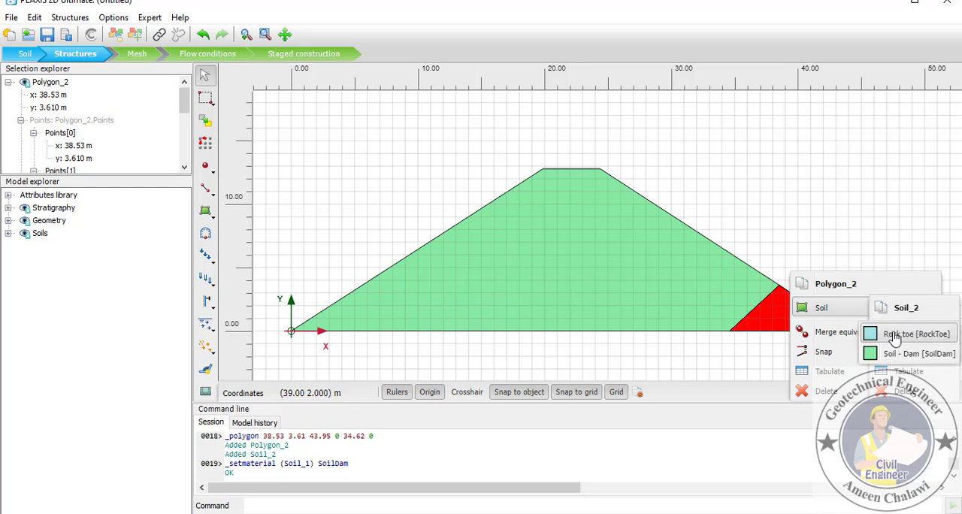
{"action": "left_click", "coordinate": [899, 335]}
{"action": "left_click", "coordinate": [708, 166]}
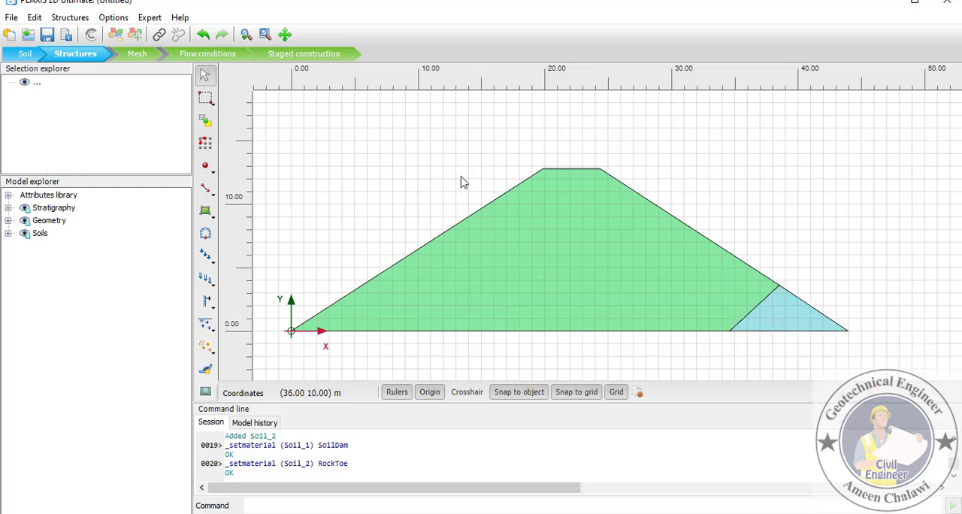
- In Mesh mode, set a coarseness factor of 0.2 for the crest line and the line separating the dam soil from the rock toe
{"action": "left_click", "coordinate": [147, 57]}
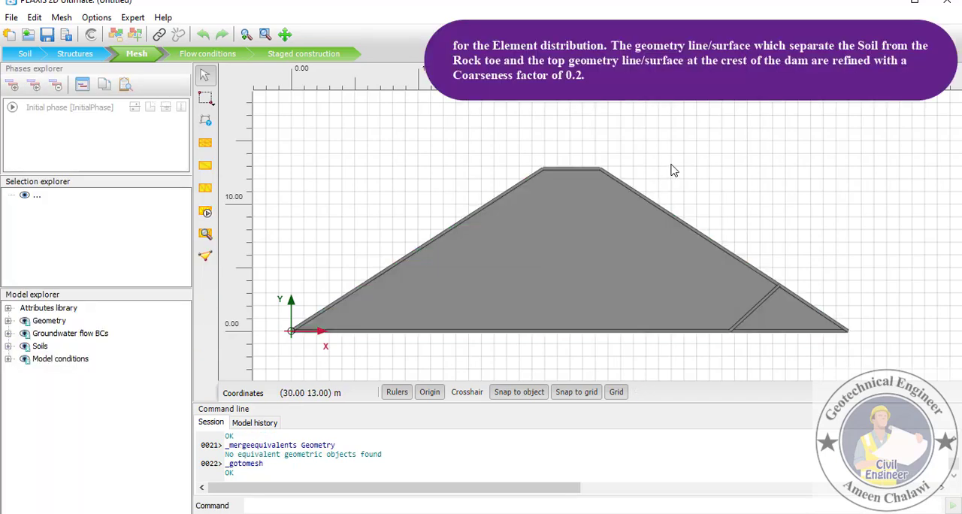
{"action": "left_click", "coordinate": [579, 175]}
{"action": "left_click", "coordinate": [759, 303], "text": "ctrl"}
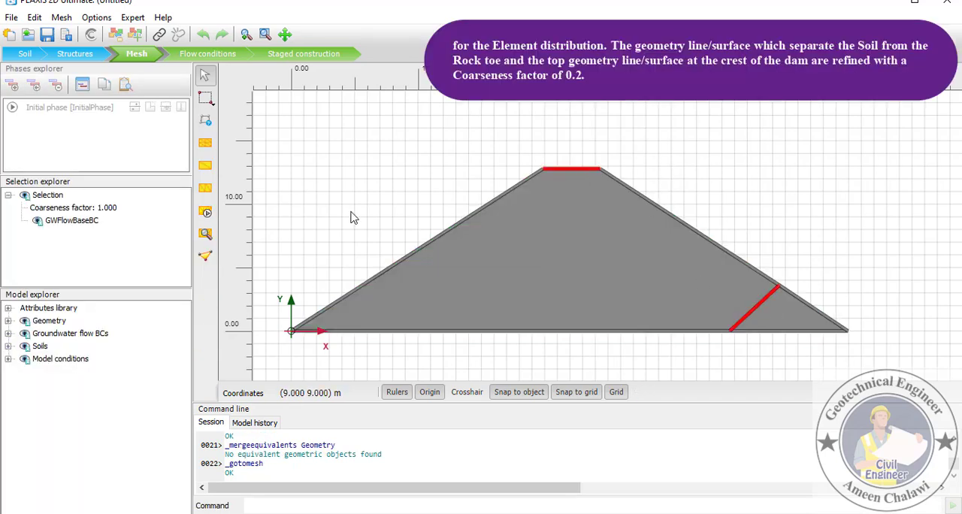
{"action": "left_click", "coordinate": [116, 209]}
{"action": "key", "text": "Return"}
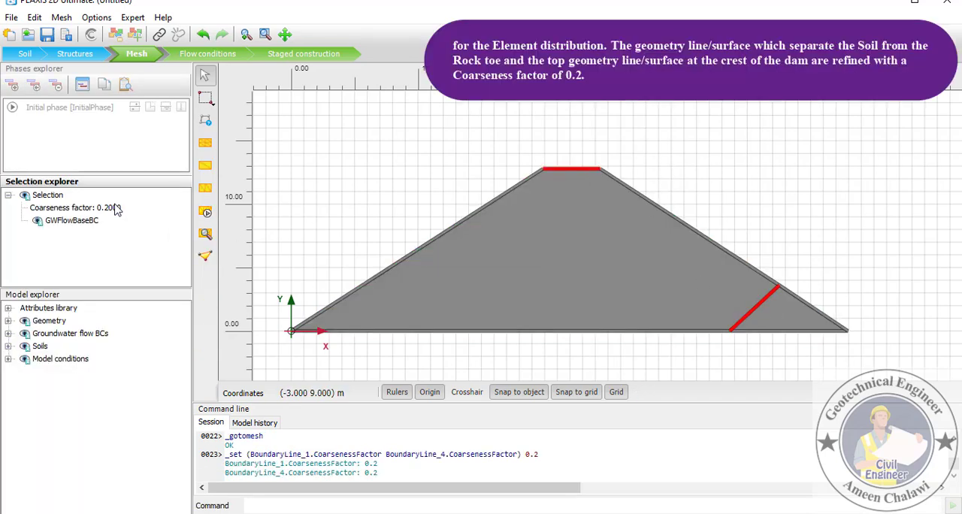
- Generate the mesh with the finest element distribution, a mesh coarseness of 0.03
{"action": "left_click", "coordinate": [206, 212]}
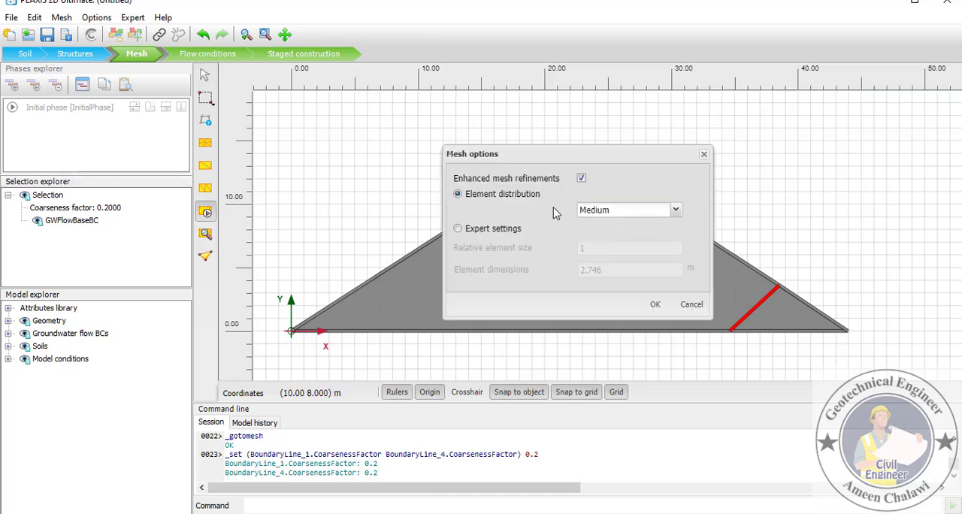
{"action": "left_click", "coordinate": [671, 210]}
{"action": "left_click", "coordinate": [618, 279]}
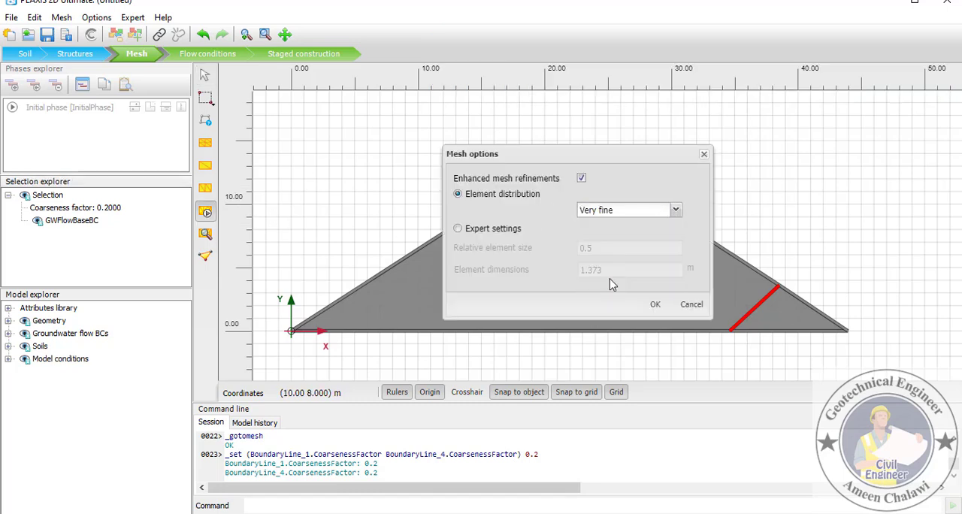
{"action": "left_click", "coordinate": [655, 304]}
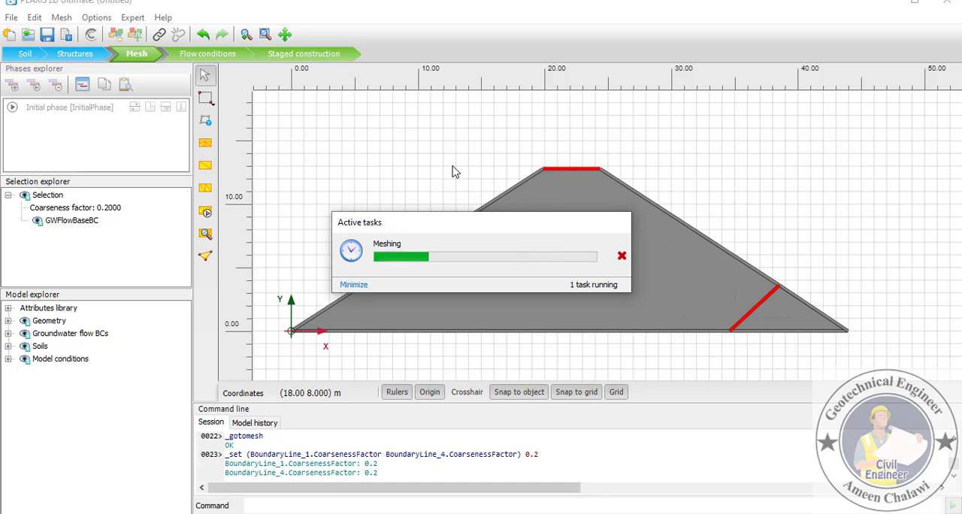
- View the generated mesh in the Output program with an enlarged plot area, and return to the model
{"action": "left_click", "coordinate": [207, 234]}
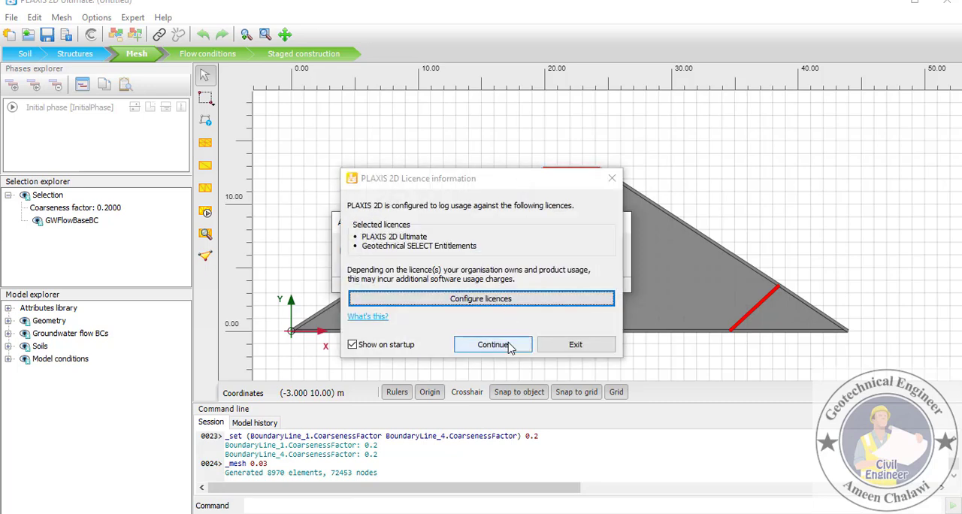
{"action": "left_click", "coordinate": [505, 345]}
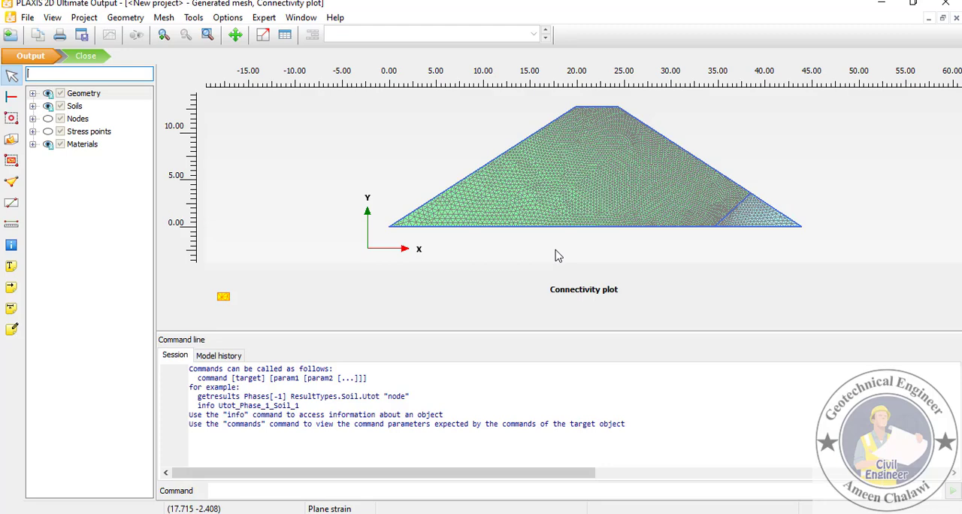
{"action": "left_click_drag", "start_coordinate": [604, 331], "coordinate": [578, 406]}
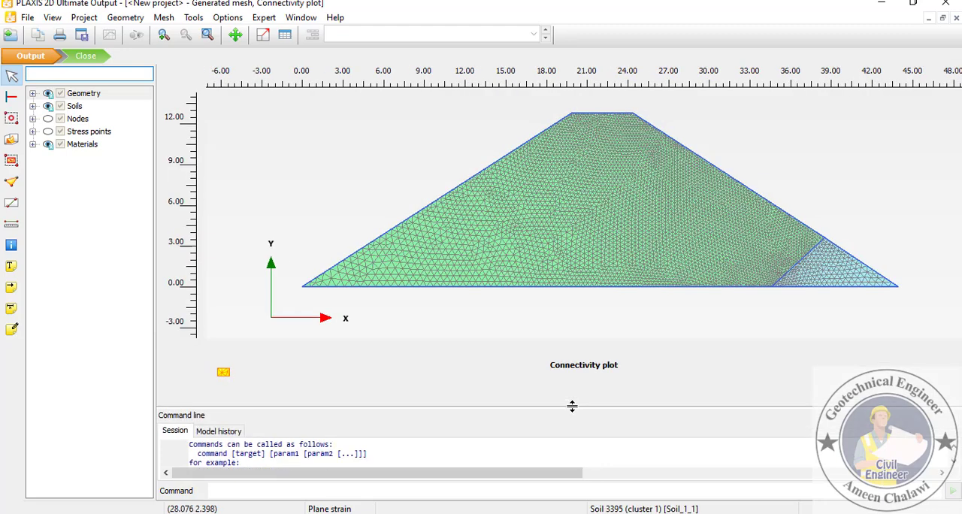
{"action": "left_click", "coordinate": [87, 56]}
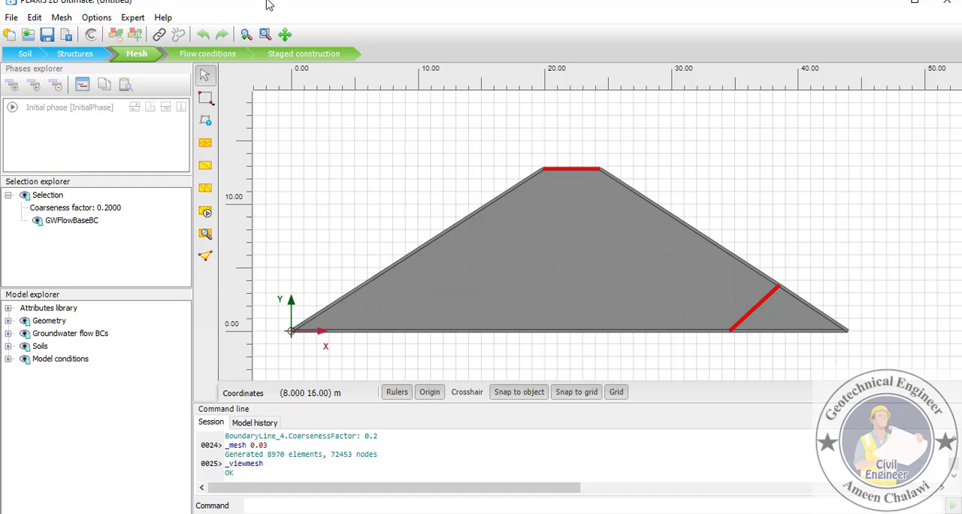
- In Flow conditions mode, review the GroundwaterFlow boundary settings and create a water level from the Notepad coordinates -0.5 12.19 20.5 12.19 43.95 0
{"action": "left_click", "coordinate": [207, 53]}
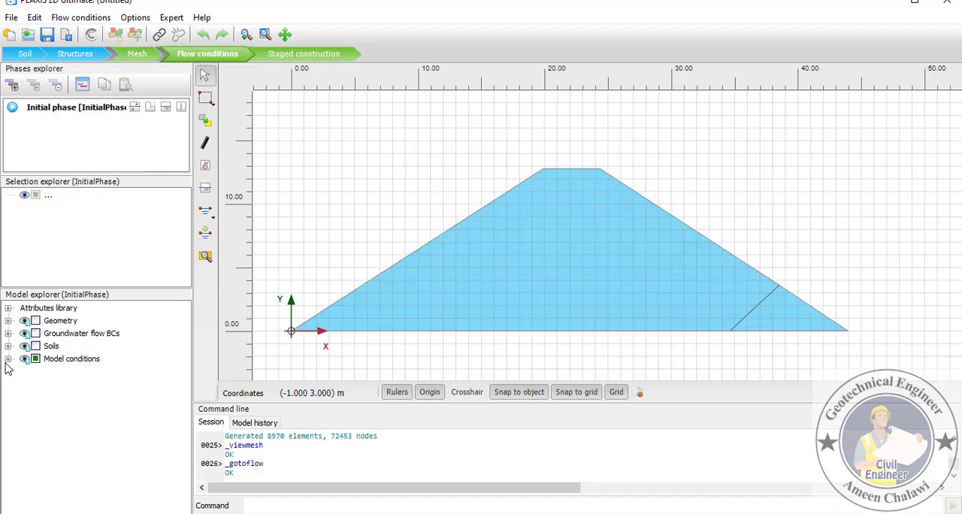
{"action": "left_click", "coordinate": [8, 359]}
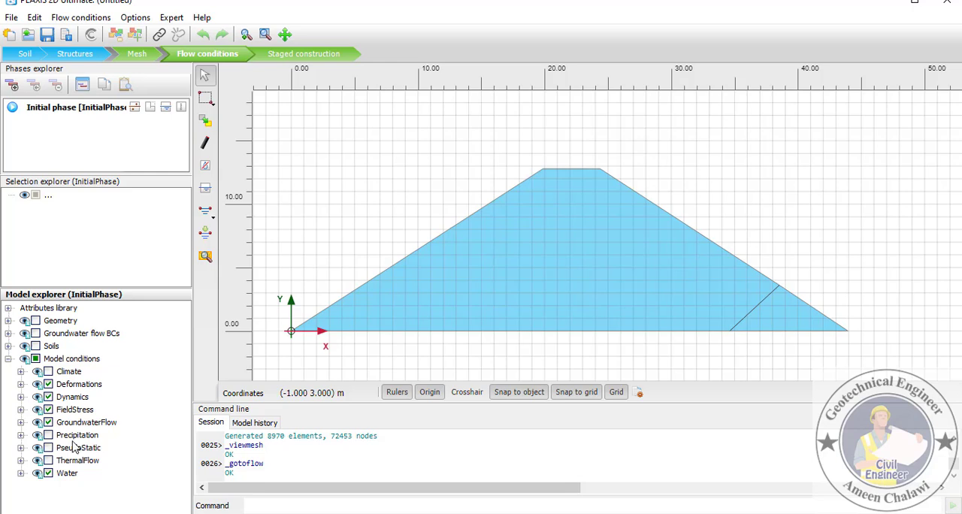
{"action": "left_click", "coordinate": [21, 422]}
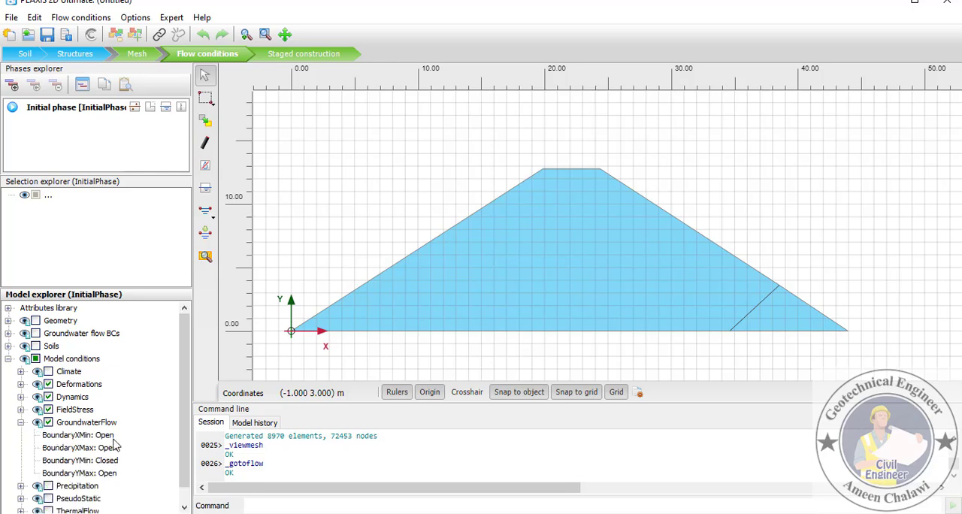
{"action": "left_click", "coordinate": [205, 212]}
{"action": "left_click", "coordinate": [250, 213]}
{"action": "left_click", "coordinate": [493, 512]}
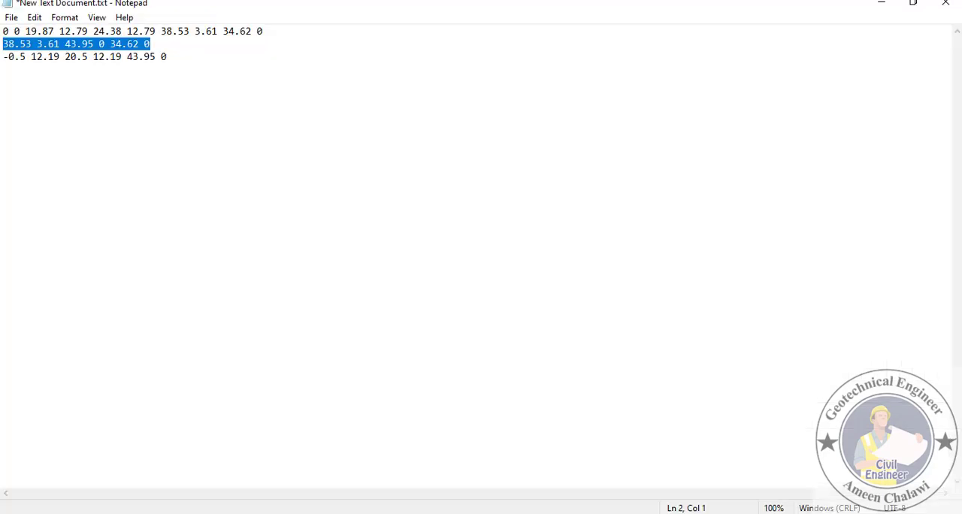
{"action": "left_click_drag", "start_coordinate": [174, 58], "coordinate": [2, 60]}
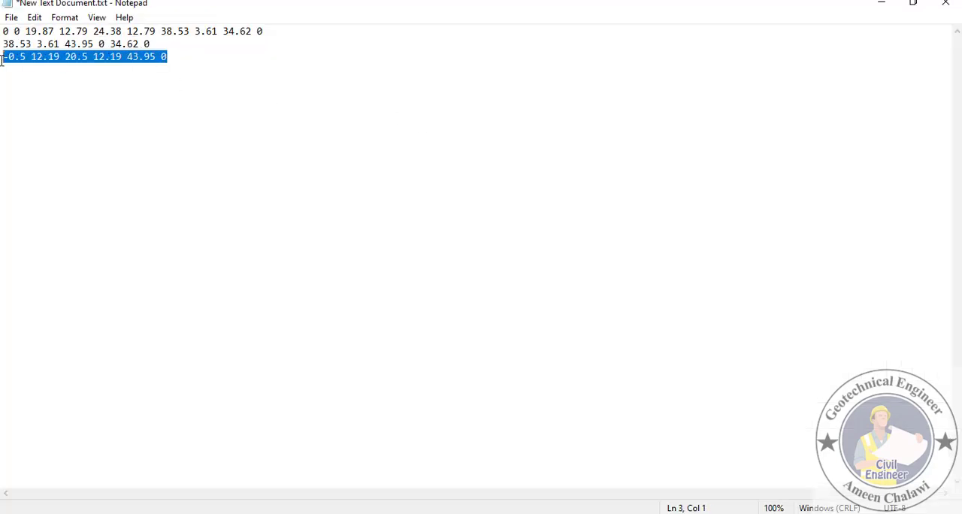
{"action": "key", "text": "ctrl+c"}
{"action": "left_click", "coordinate": [422, 513]}
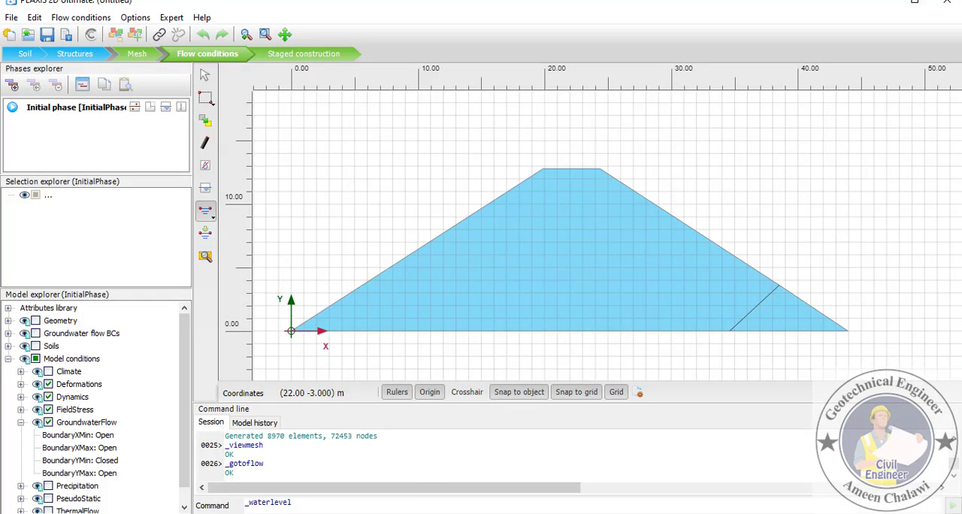
{"action": "left_click", "coordinate": [314, 503]}
{"action": "key", "text": "ctrl+v"}
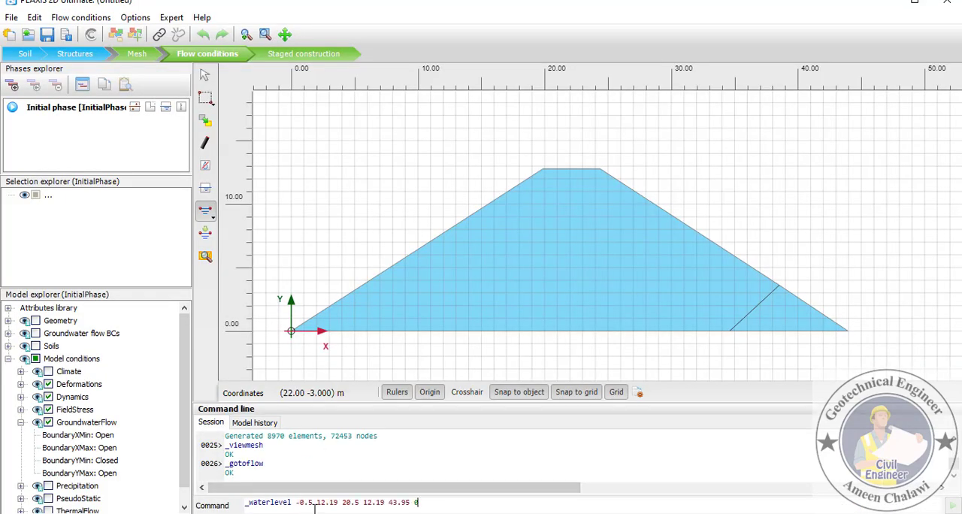
{"action": "key", "text": "Return"}
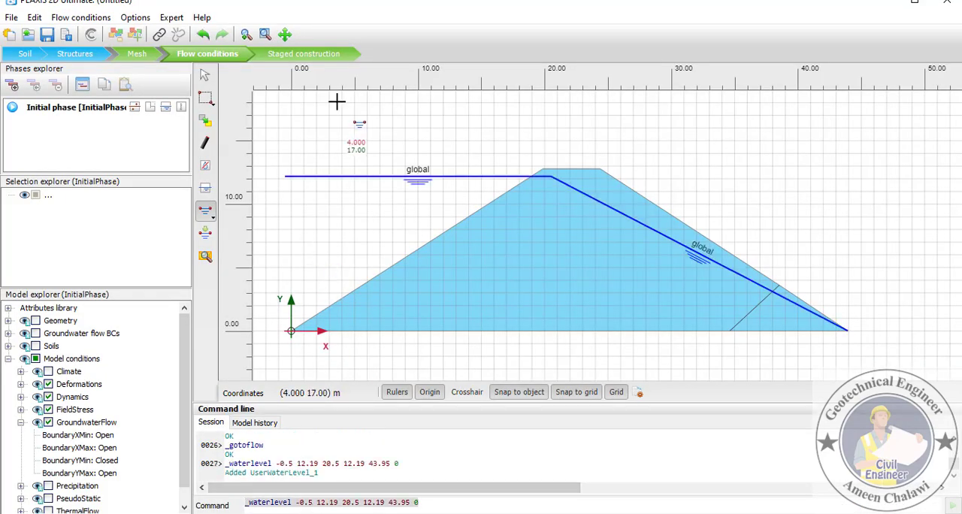
- In Staged construction mode, set the initial phase's calculation type to Flow only and accept the phase settings
{"action": "left_click", "coordinate": [303, 54]}
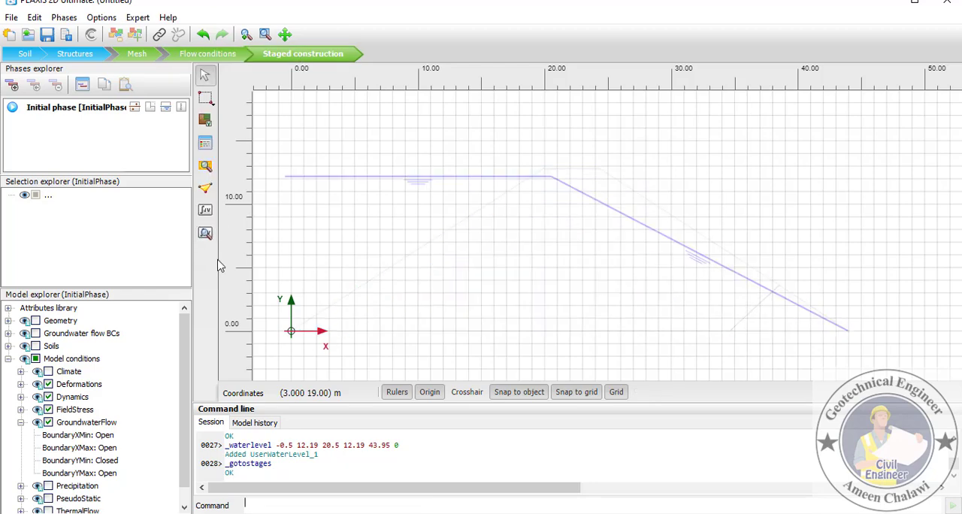
{"action": "double_click", "coordinate": [62, 109]}
{"action": "left_click", "coordinate": [473, 70]}
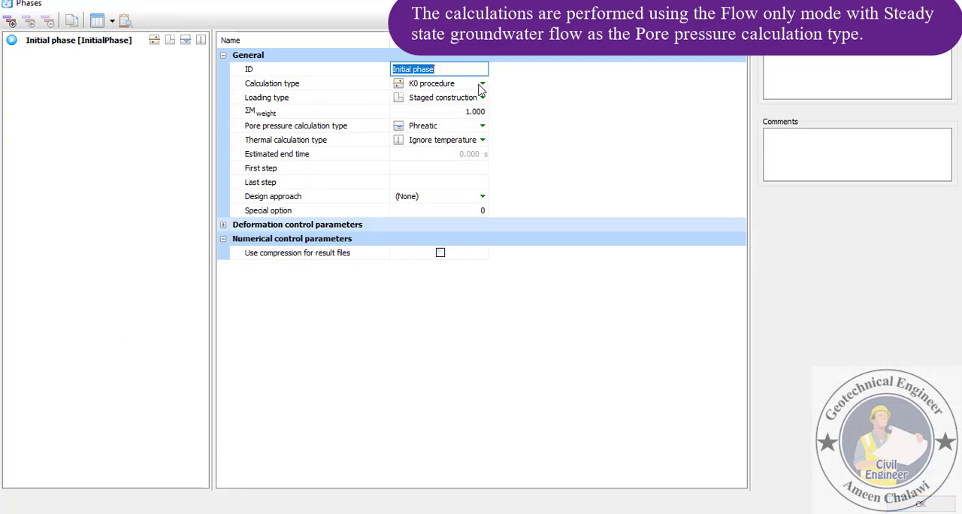
{"action": "left_click", "coordinate": [482, 84]}
{"action": "left_click", "coordinate": [482, 85]}
{"action": "left_click", "coordinate": [433, 130]}
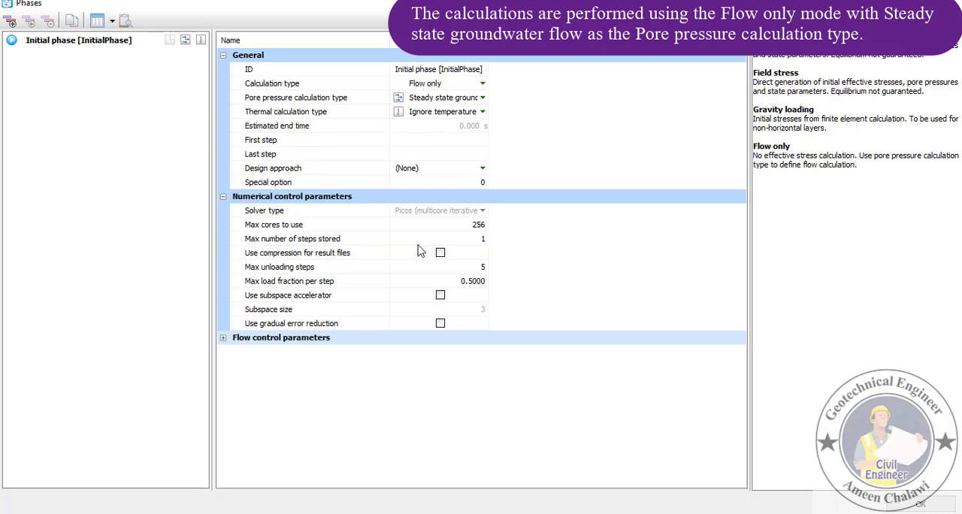
{"action": "left_click", "coordinate": [918, 503]}
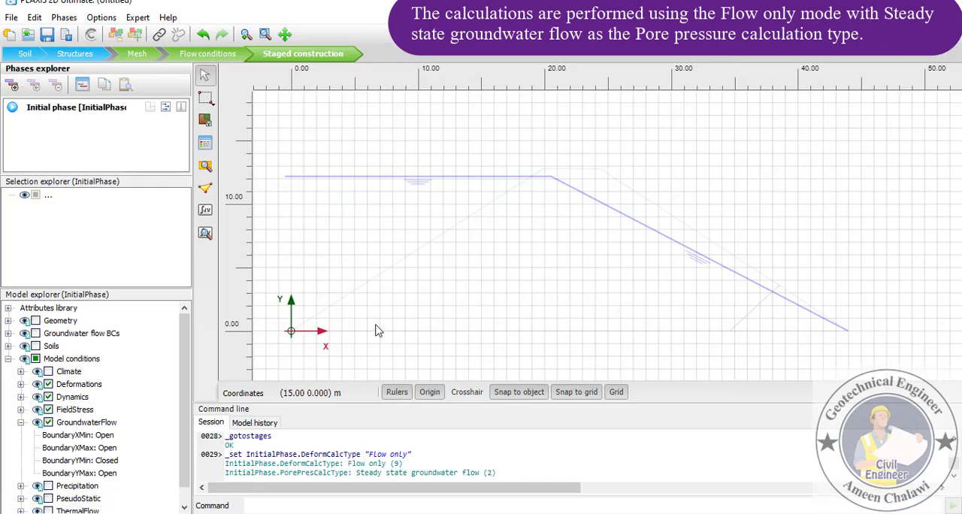
- Activate all geometry for the initial phase and run the calculation without selecting nodes or stress points for curves
{"action": "left_click", "coordinate": [37, 321]}
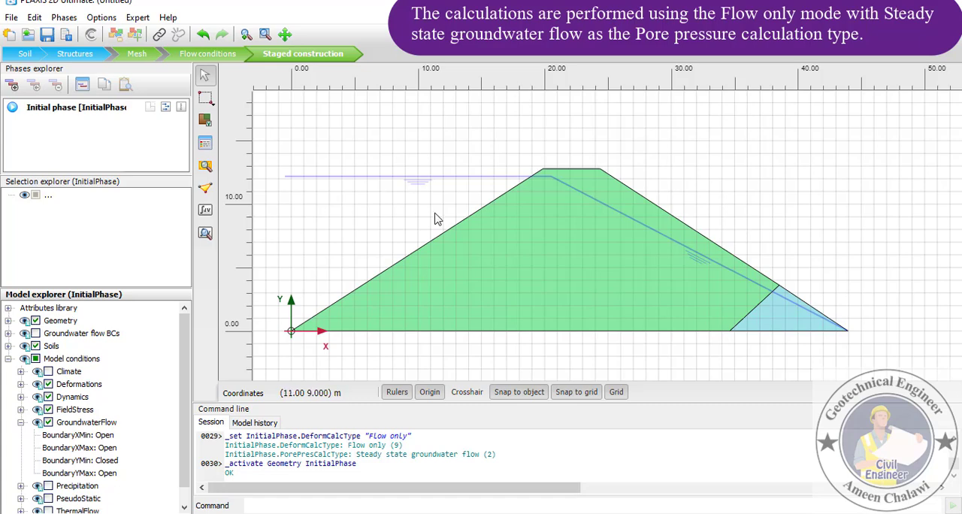
{"action": "left_click", "coordinate": [205, 211]}
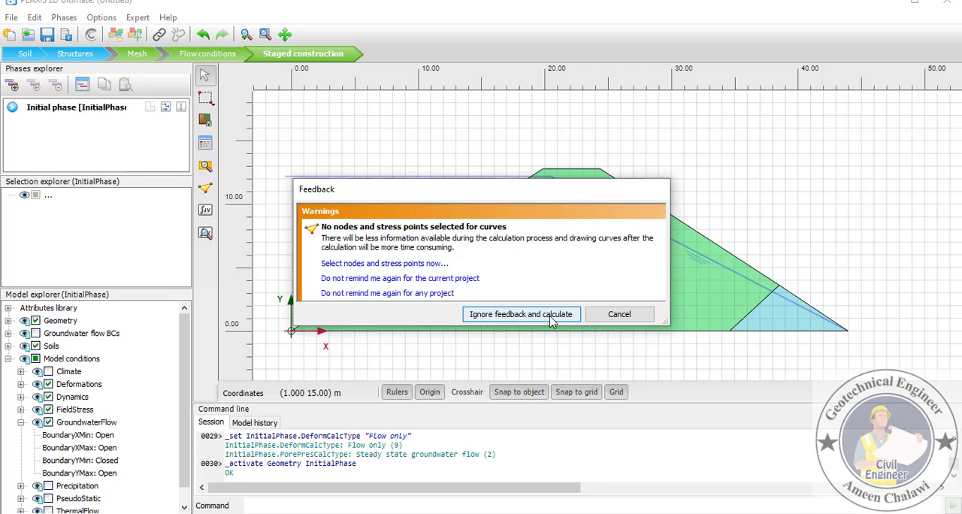
{"action": "left_click", "coordinate": [520, 314]}
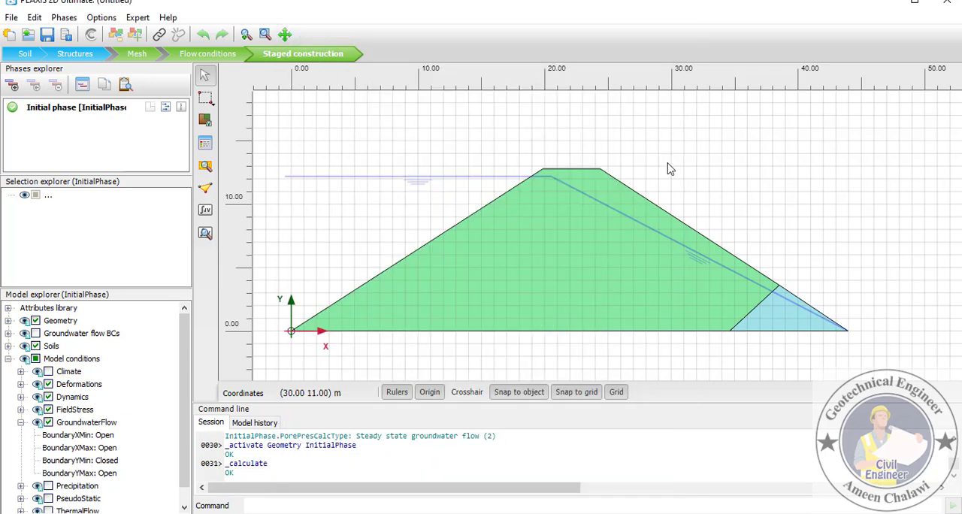
- Open the initial phase results in the Output program and examine the phreatic level through the dam and rock toe
{"action": "left_click", "coordinate": [211, 235]}
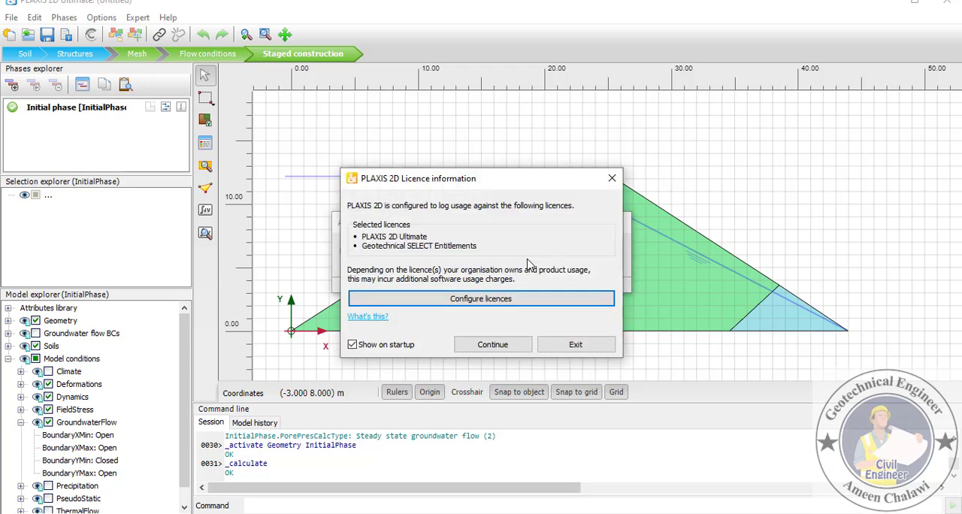
{"action": "left_click", "coordinate": [518, 344]}
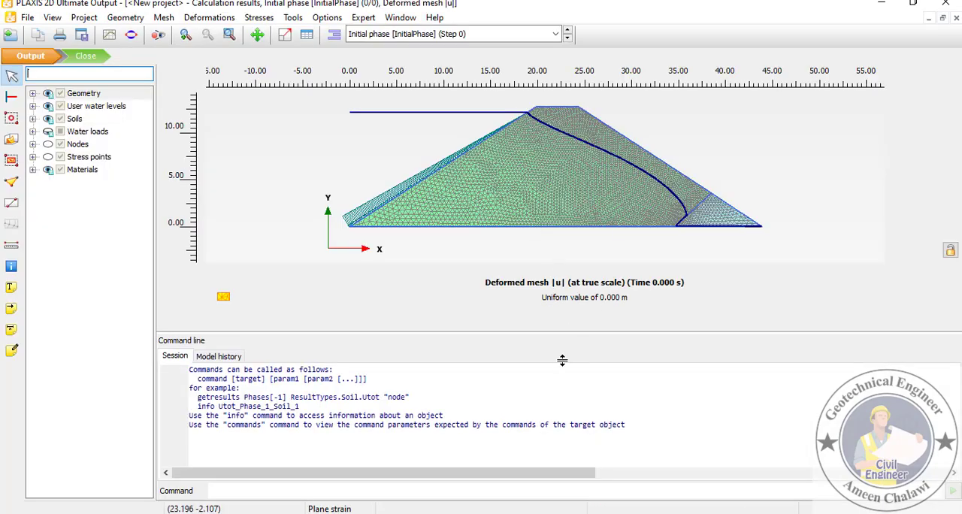
{"action": "left_click_drag", "start_coordinate": [562, 360], "coordinate": [558, 402]}
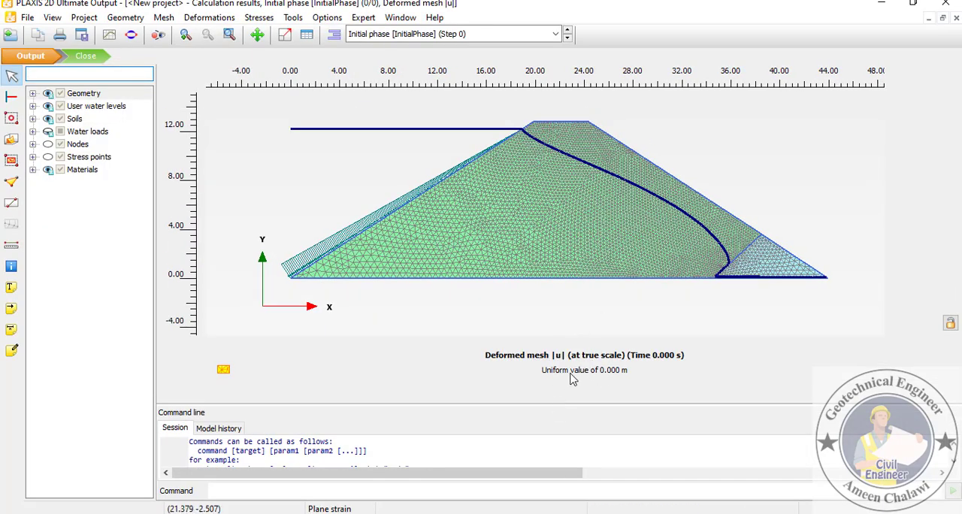
{"action": "left_click", "coordinate": [125, 18]}
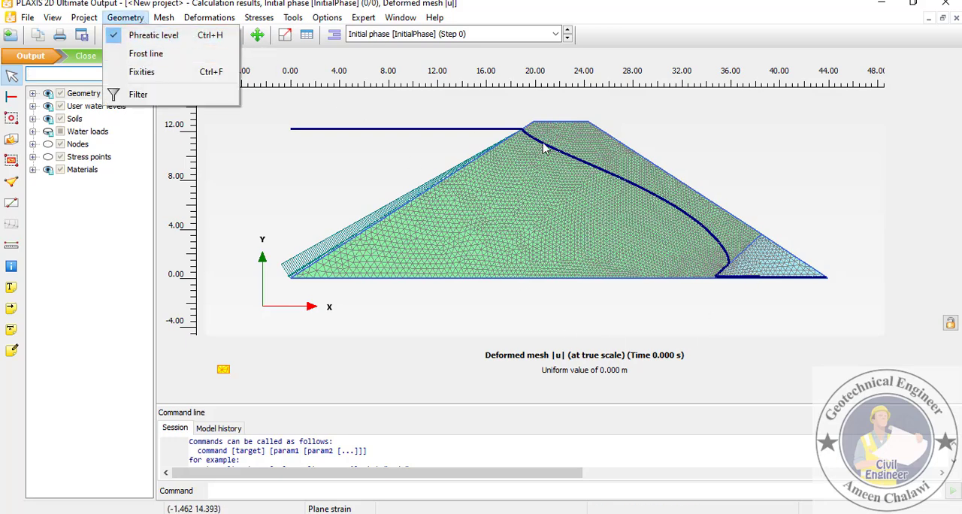
{"action": "left_click", "coordinate": [553, 208]}
{"action": "scroll", "coordinate": [560, 220], "scroll_direction": "up", "scroll_amount": 1}
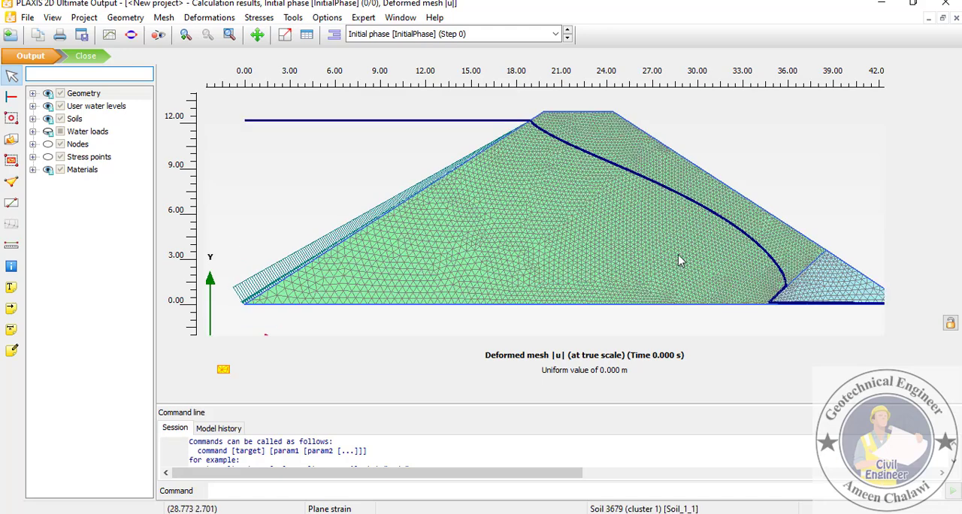
{"action": "scroll", "coordinate": [565, 229], "scroll_direction": "down", "scroll_amount": 1}
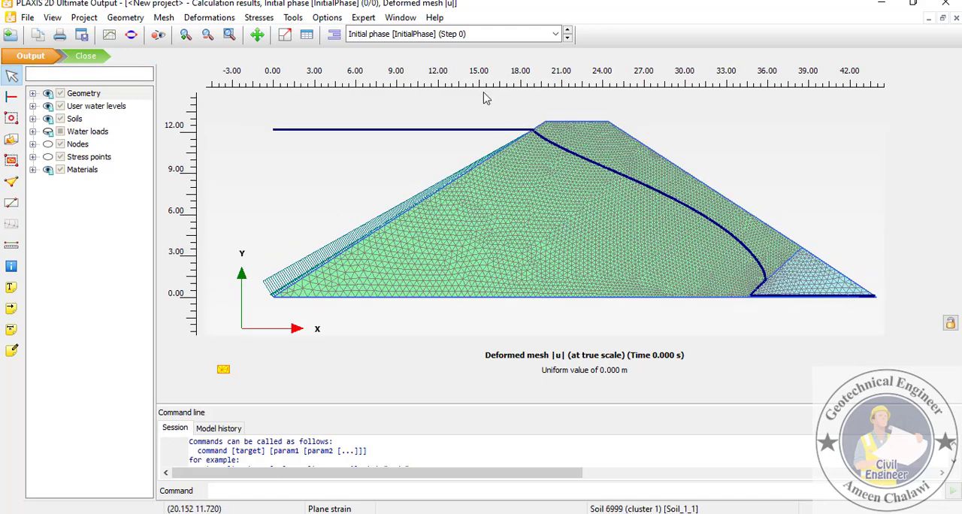
- Display the active pore pressures p_active for the initial phase and hide the element contours
{"action": "left_click", "coordinate": [259, 18]}
{"action": "mouse_move", "coordinate": [315, 157]}
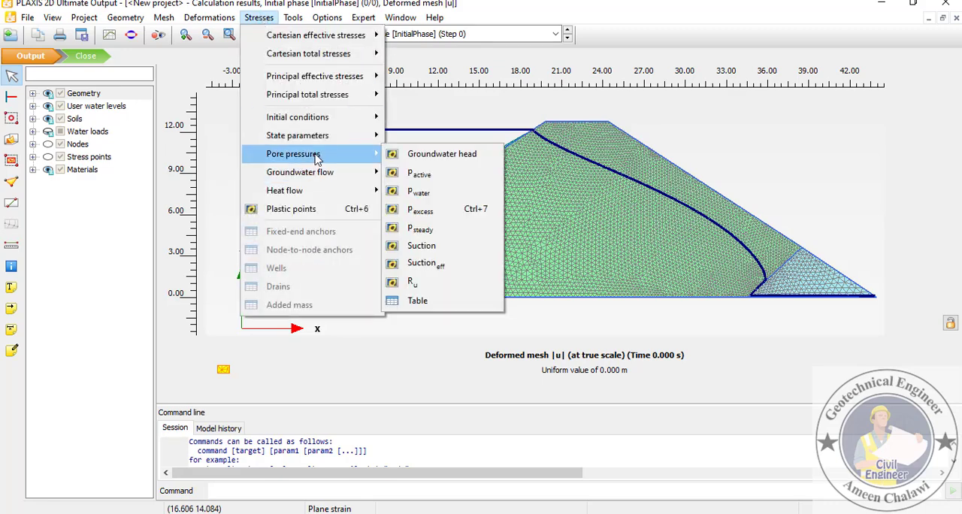
{"action": "left_click", "coordinate": [418, 174]}
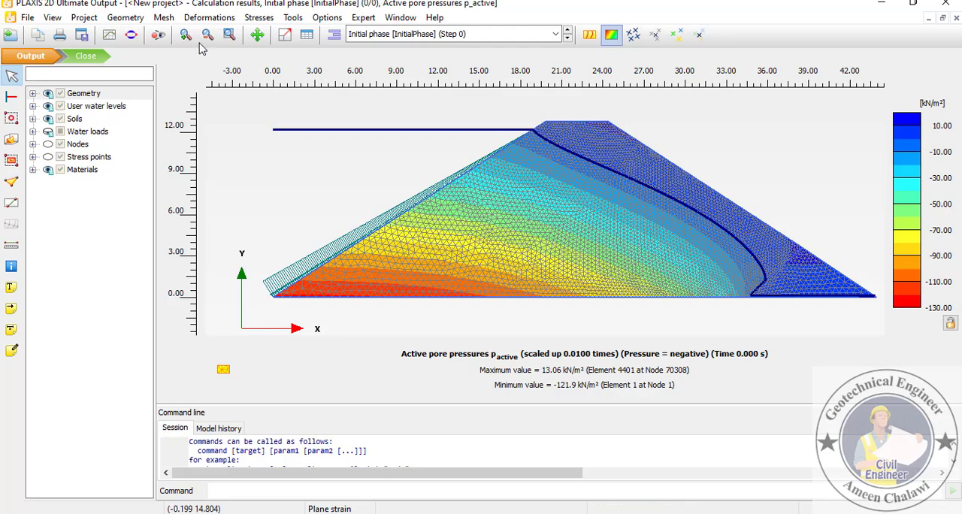
{"action": "left_click", "coordinate": [163, 17]}
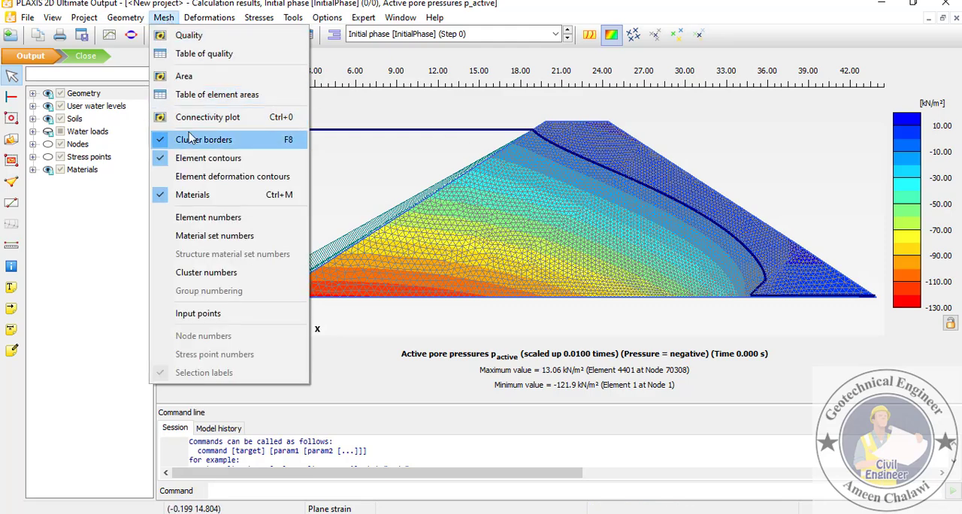
{"action": "left_click", "coordinate": [208, 158]}
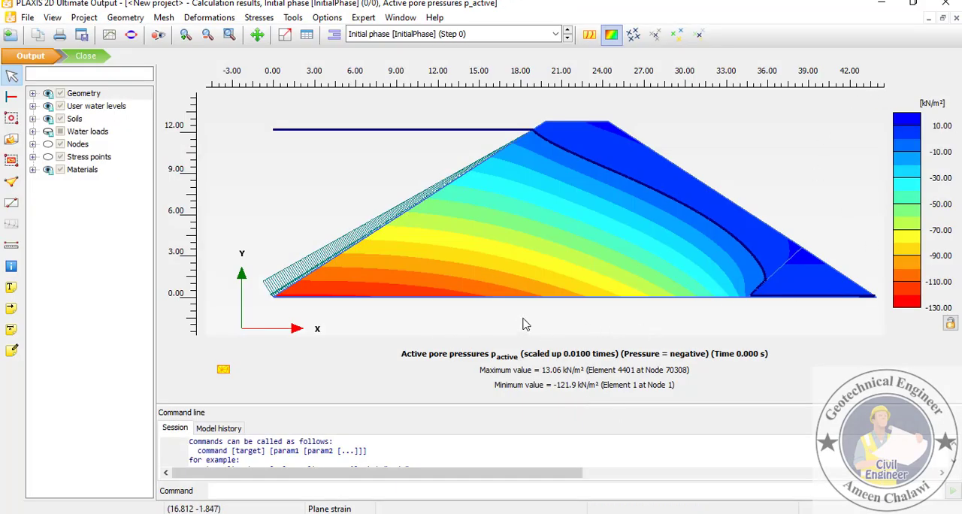
- Draw a near-vertical cross section through the middle of the dam from about (22.21, 13.67) to about (22.16, -1.59)
{"action": "left_click", "coordinate": [11, 203]}
{"action": "left_click_drag", "start_coordinate": [465, 162], "coordinate": [234, 132]}
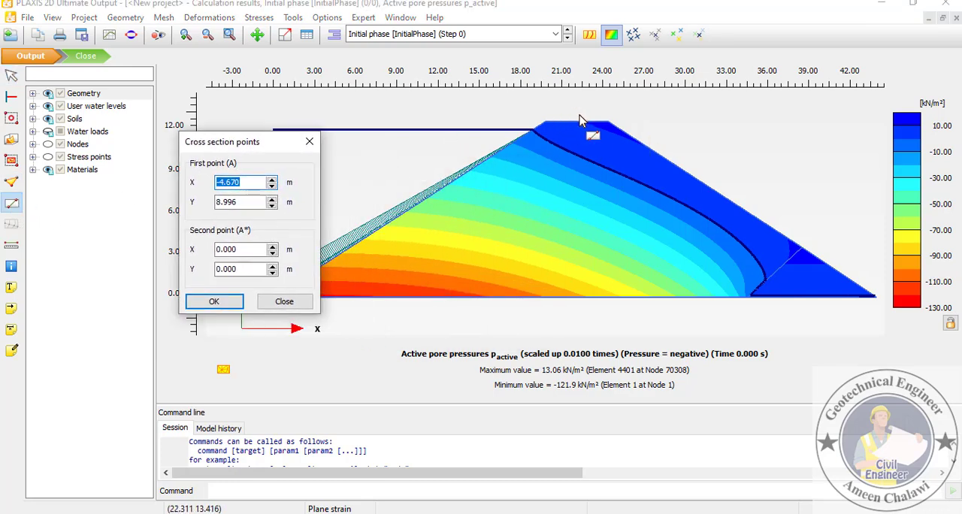
{"action": "left_click", "coordinate": [574, 134]}
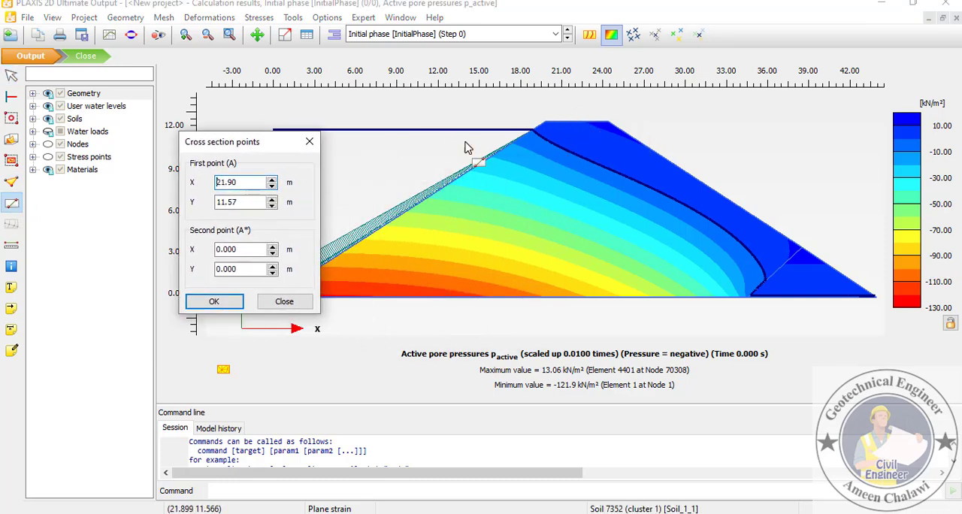
{"action": "left_click", "coordinate": [579, 114]}
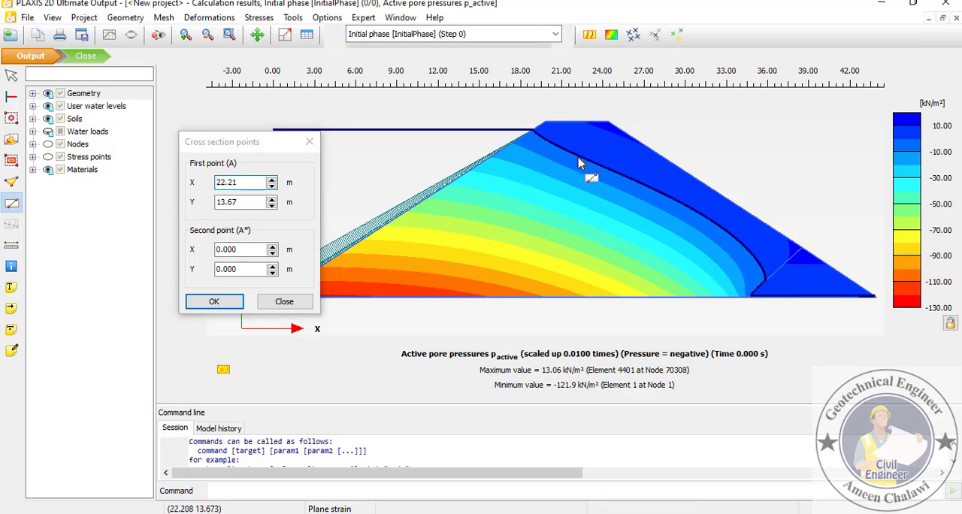
{"action": "left_click", "coordinate": [578, 325]}
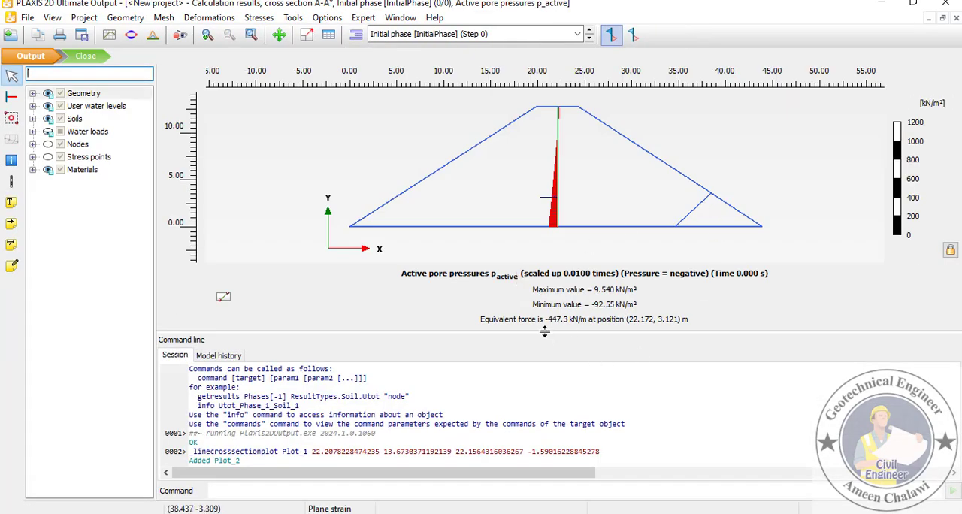
- Enlarge the plot area and display the groundwater flow |q| along the cross section to read the total discharge
{"action": "left_click_drag", "start_coordinate": [545, 332], "coordinate": [527, 416]}
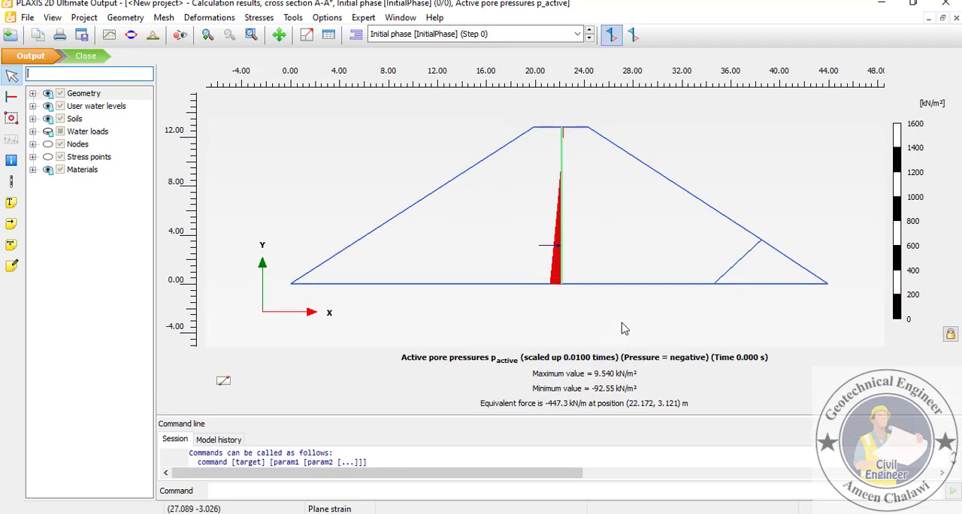
{"action": "left_click", "coordinate": [258, 17]}
{"action": "mouse_move", "coordinate": [323, 195]}
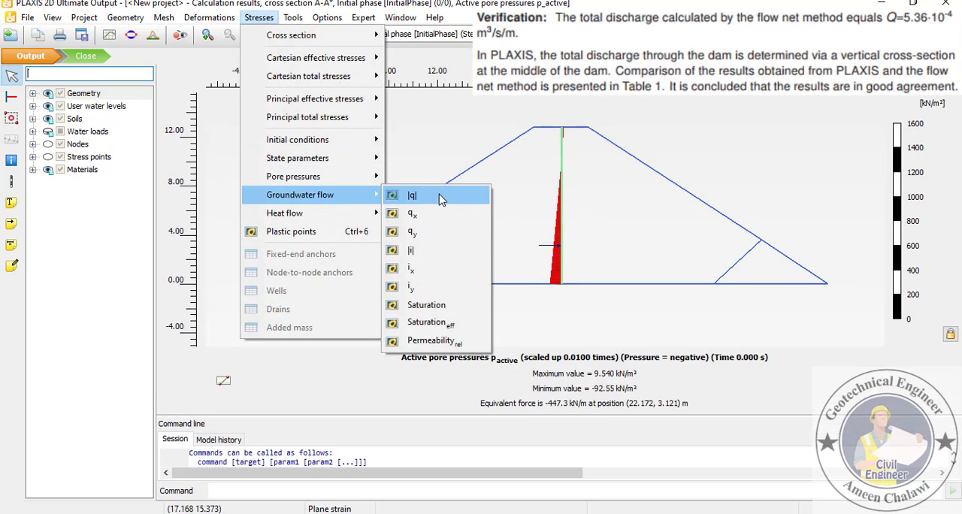
{"action": "left_click", "coordinate": [442, 198]}
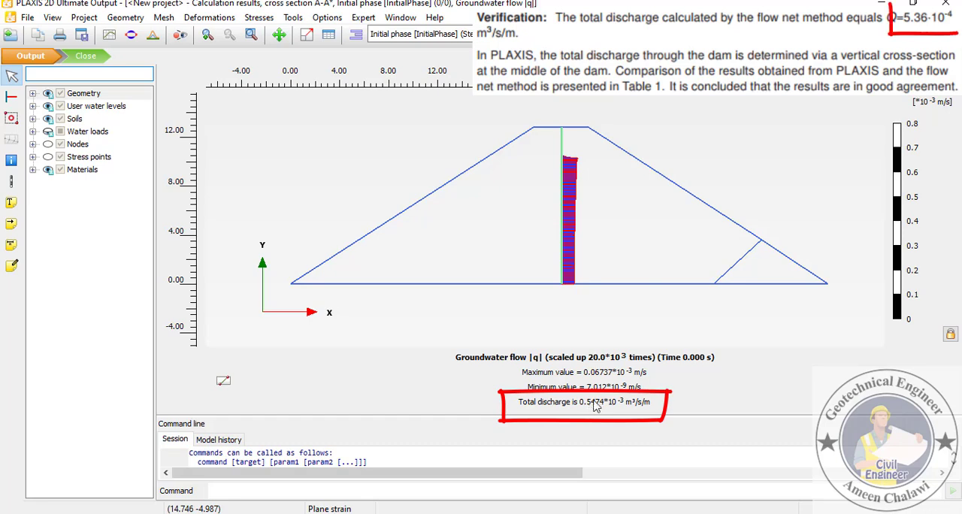